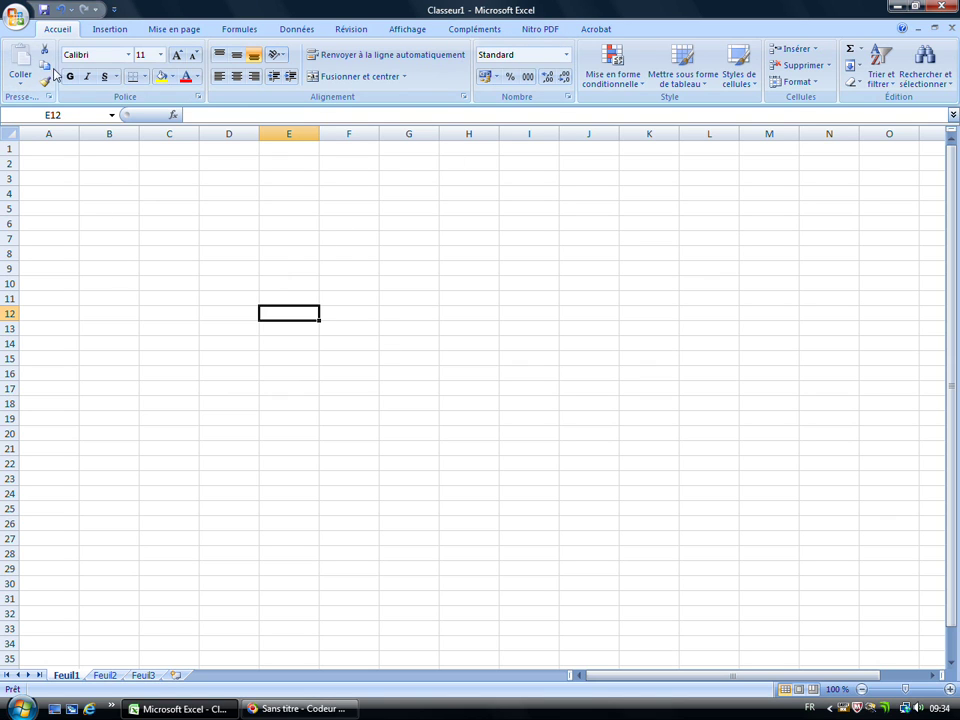
Review the workbook-level commands for saving in other formats, printing, sending and publishing the document
{"action": "left_click", "coordinate": [20, 16]}
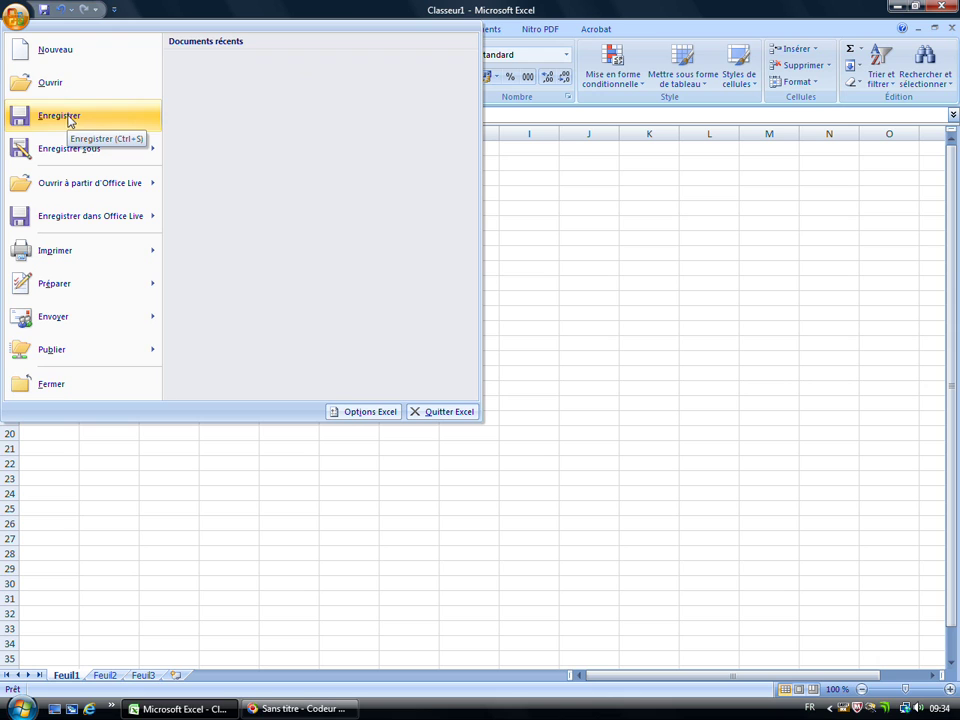
{"action": "mouse_move", "coordinate": [67, 153]}
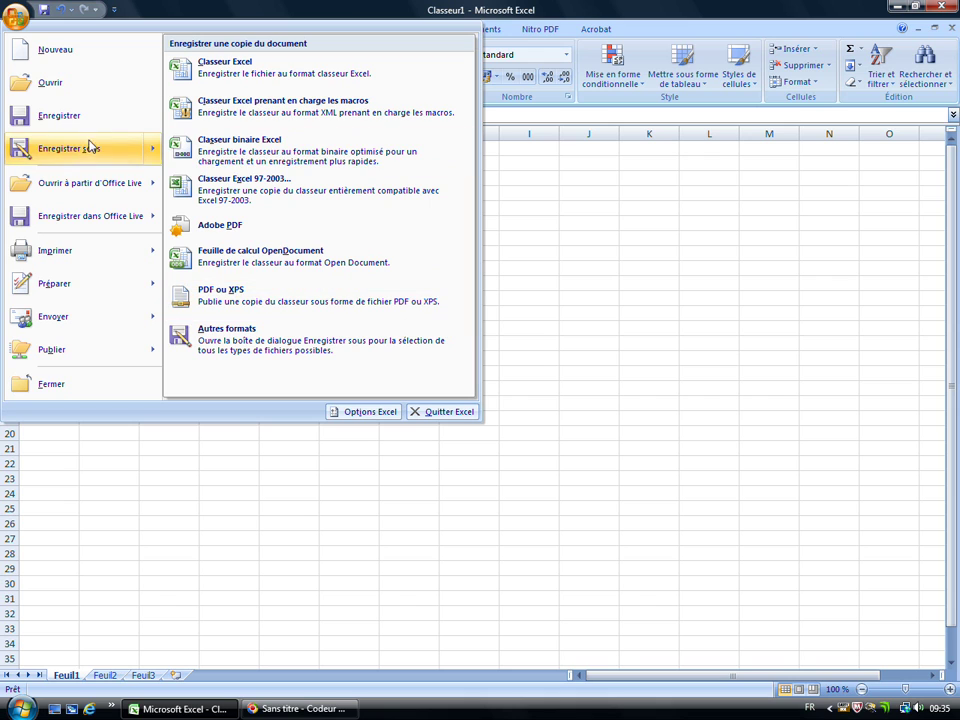
{"action": "mouse_move", "coordinate": [48, 258]}
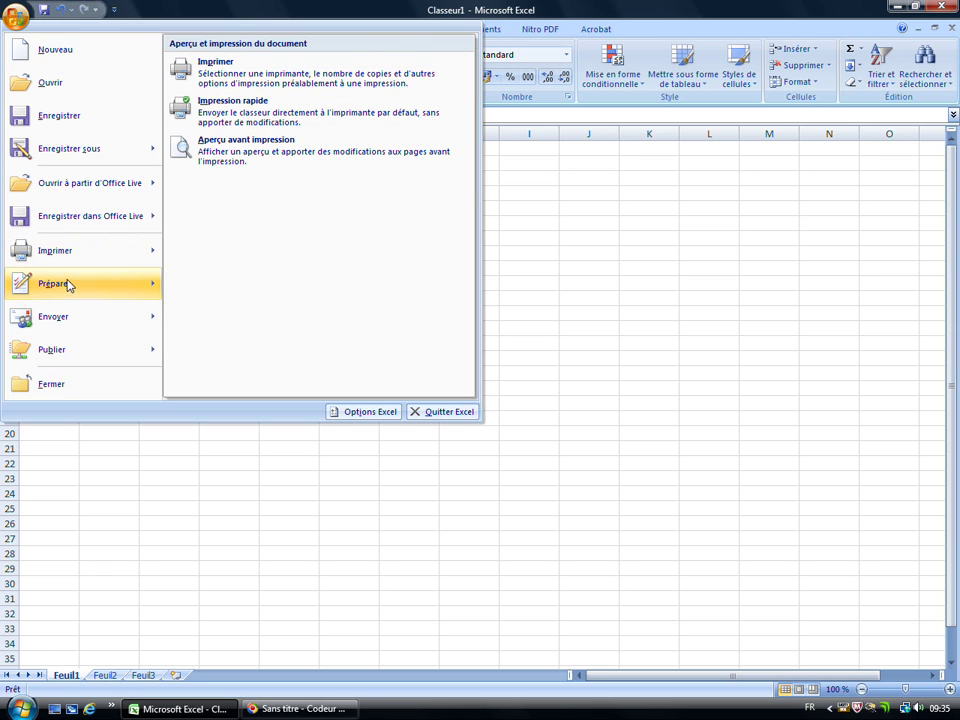
{"action": "mouse_move", "coordinate": [75, 319]}
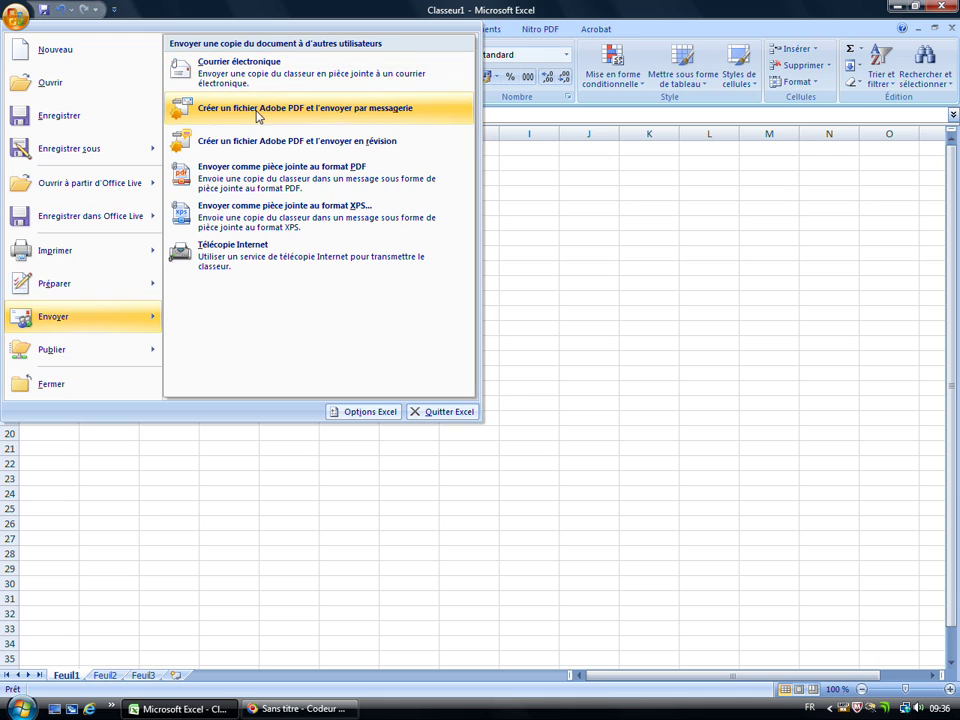
{"action": "mouse_move", "coordinate": [78, 357]}
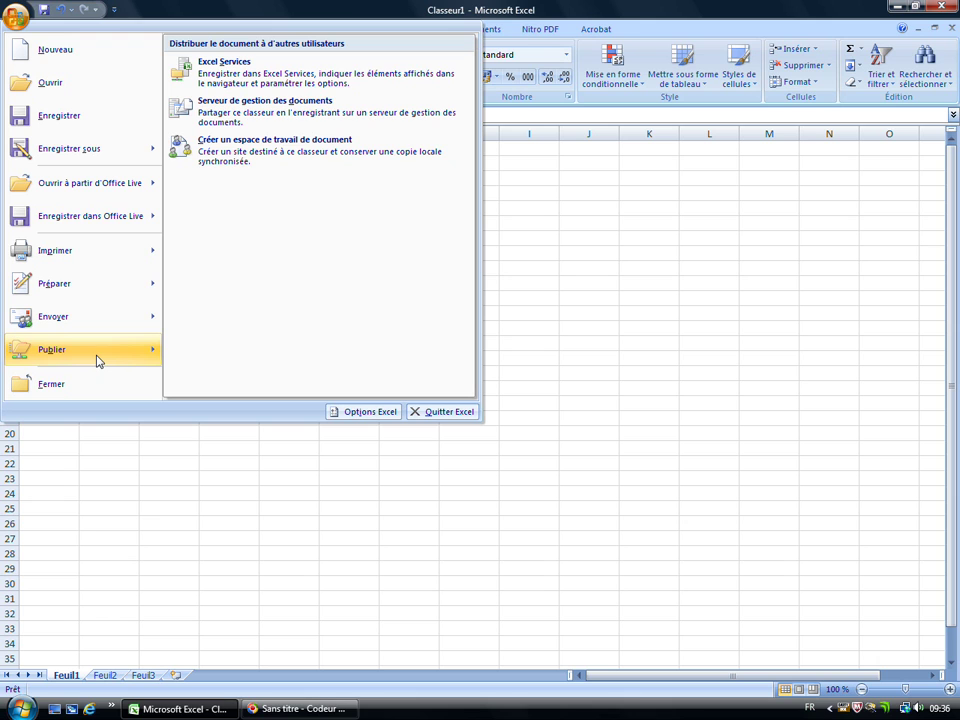
{"action": "left_click", "coordinate": [510, 219]}
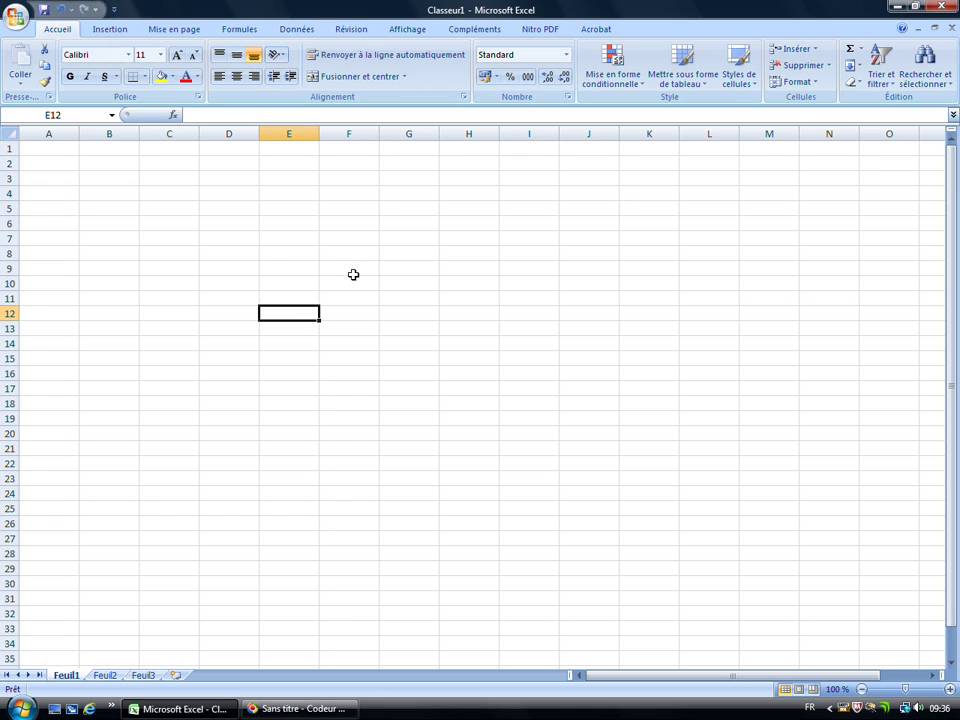
Add the Impression rapide command to the Quick Access Toolbar
{"action": "left_click", "coordinate": [115, 12]}
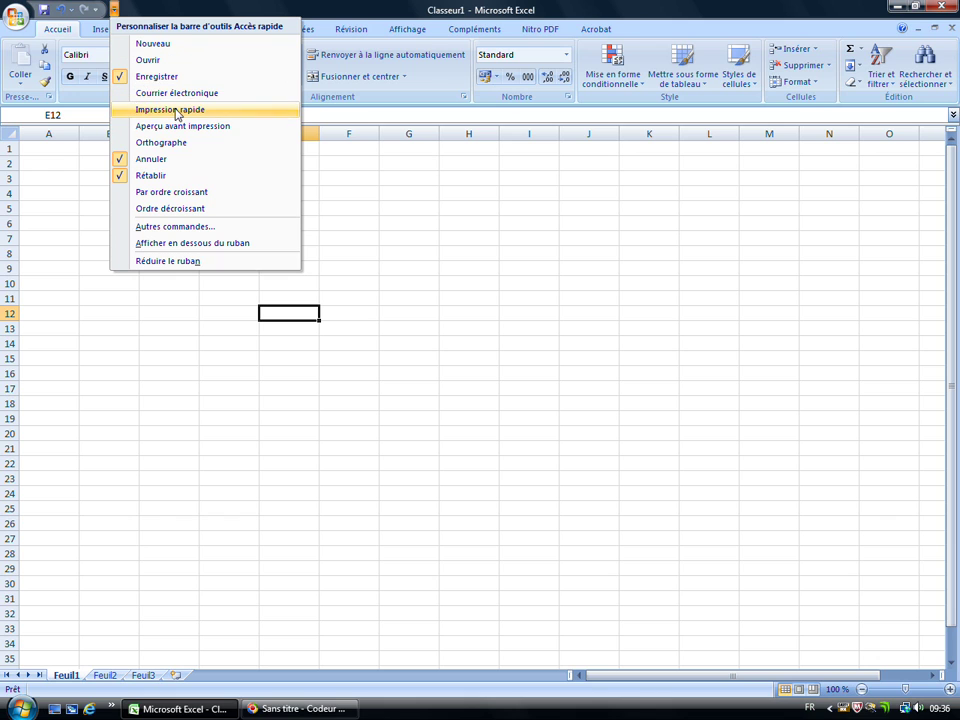
{"action": "left_click", "coordinate": [125, 110]}
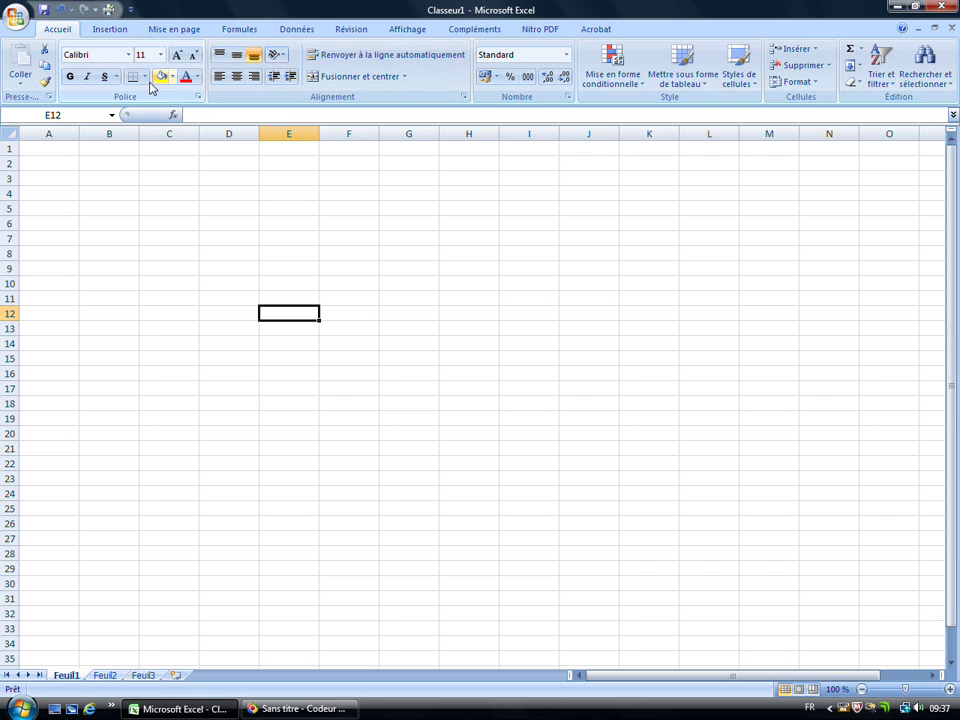
Review the fonts, font sizes and border styles available for formatting cells
{"action": "left_click", "coordinate": [128, 56]}
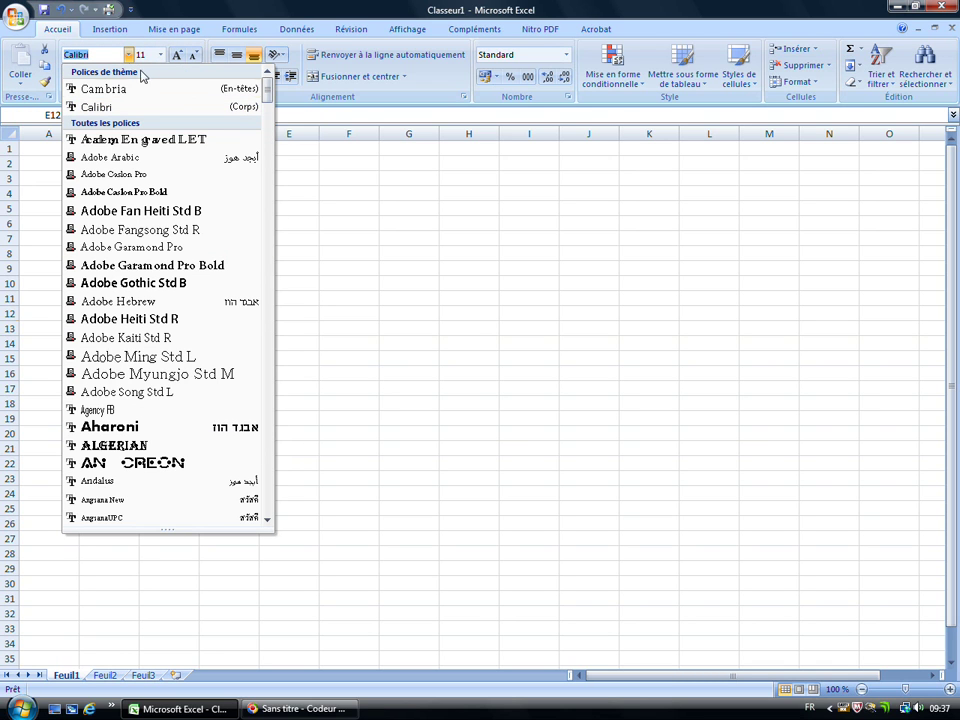
{"action": "left_click", "coordinate": [128, 55]}
{"action": "left_click", "coordinate": [161, 55]}
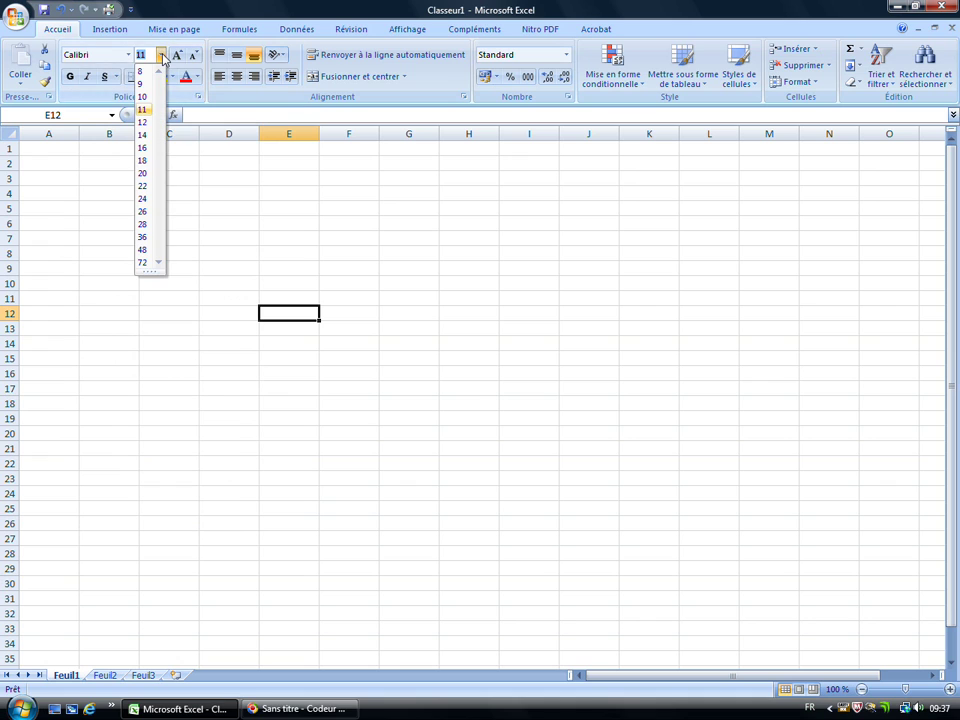
{"action": "left_click", "coordinate": [161, 56]}
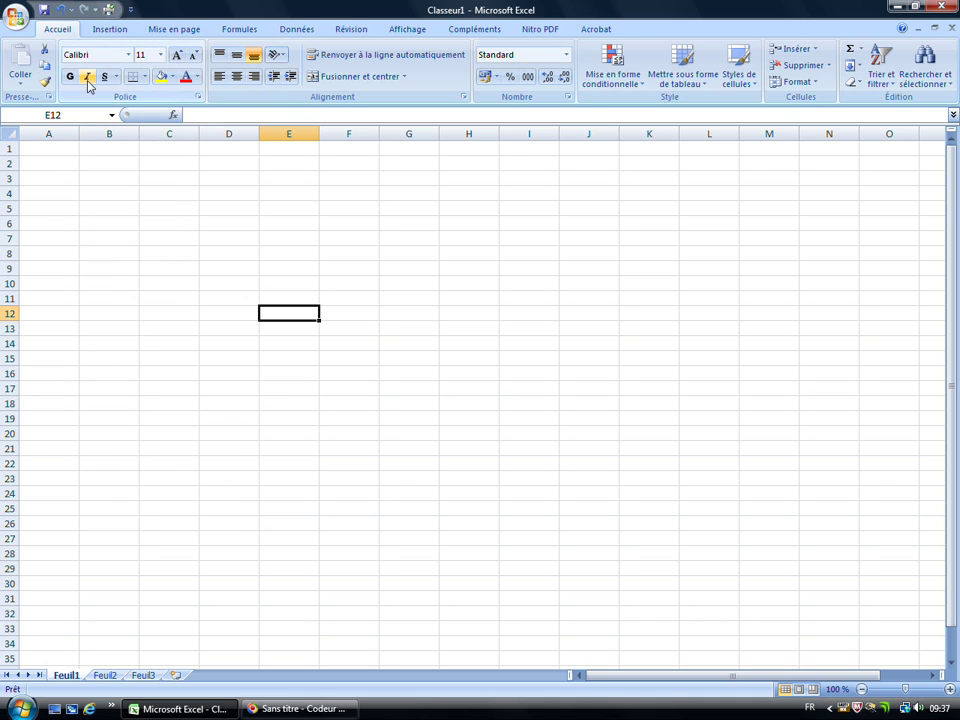
{"action": "left_click", "coordinate": [145, 77]}
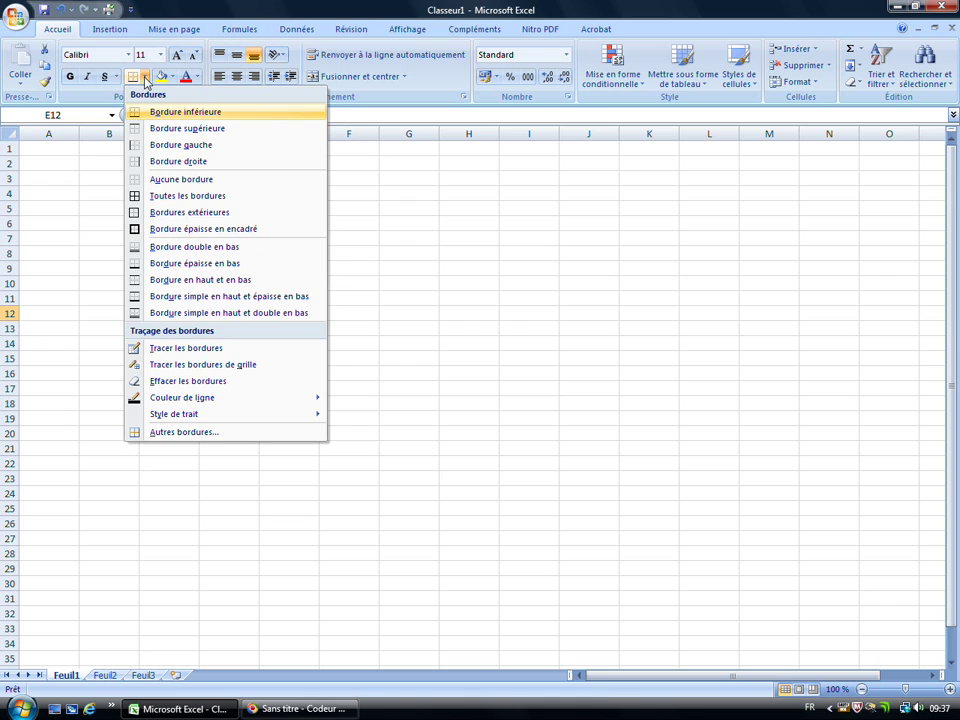
{"action": "left_click", "coordinate": [180, 229]}
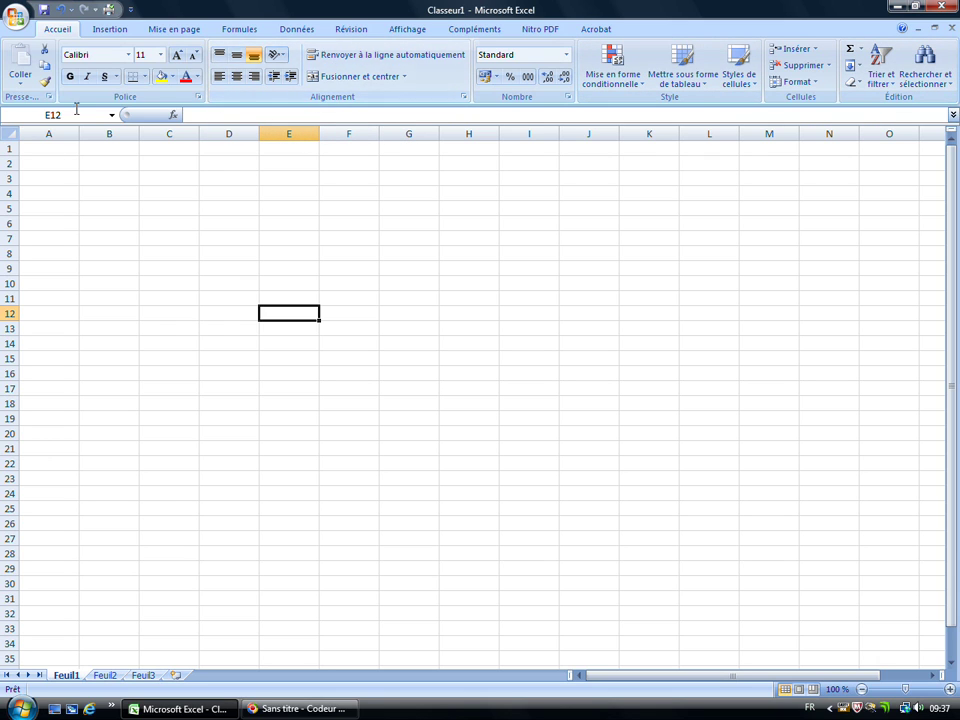
Review the insertion, page layout, formula, data, revision, display, add-in and PDF command sets, including the financial functions, and return to the home commands
{"action": "left_click", "coordinate": [108, 30]}
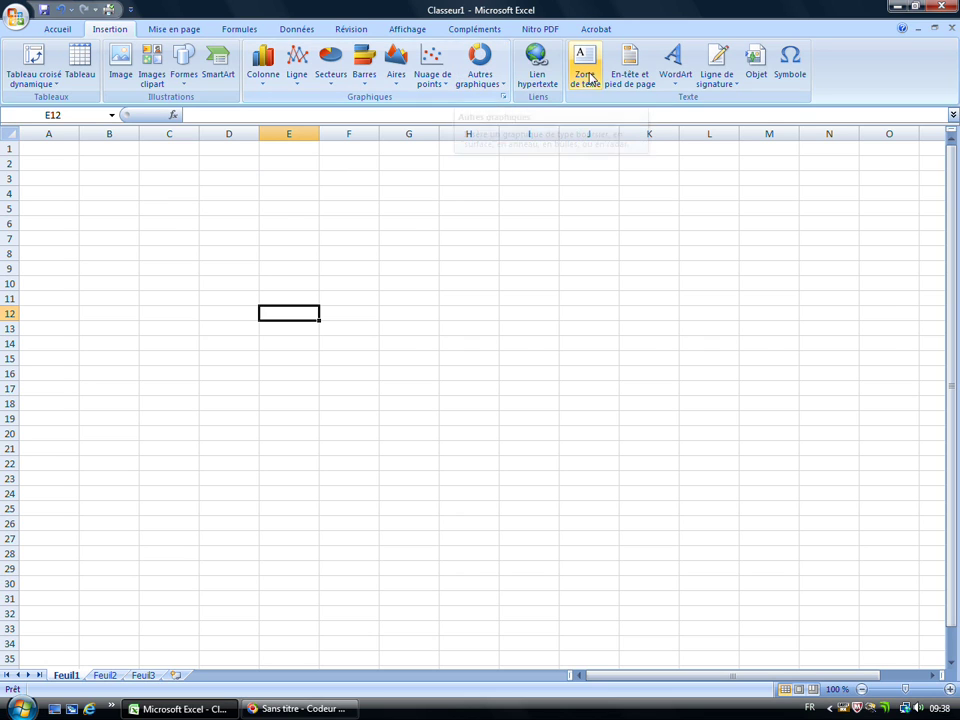
{"action": "left_click", "coordinate": [170, 33]}
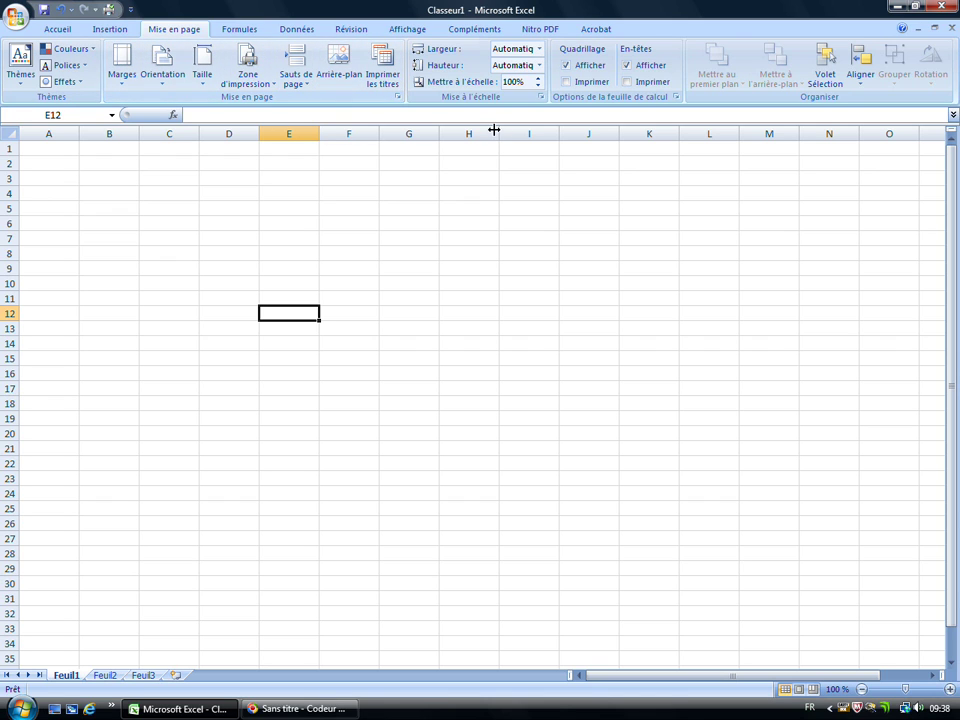
{"action": "left_click", "coordinate": [250, 30]}
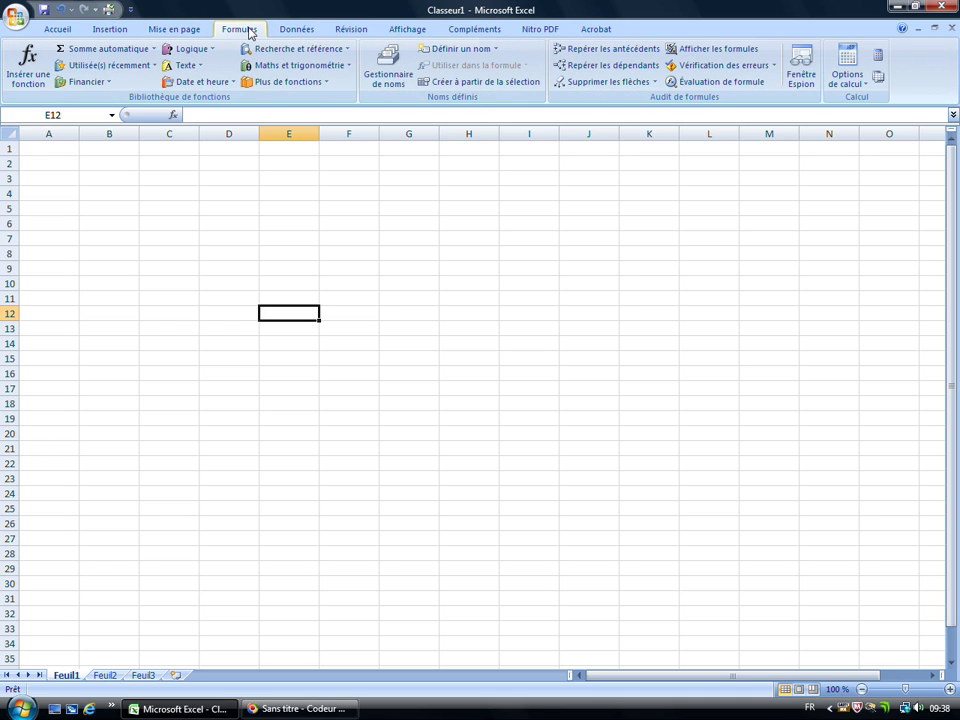
{"action": "left_click", "coordinate": [110, 84]}
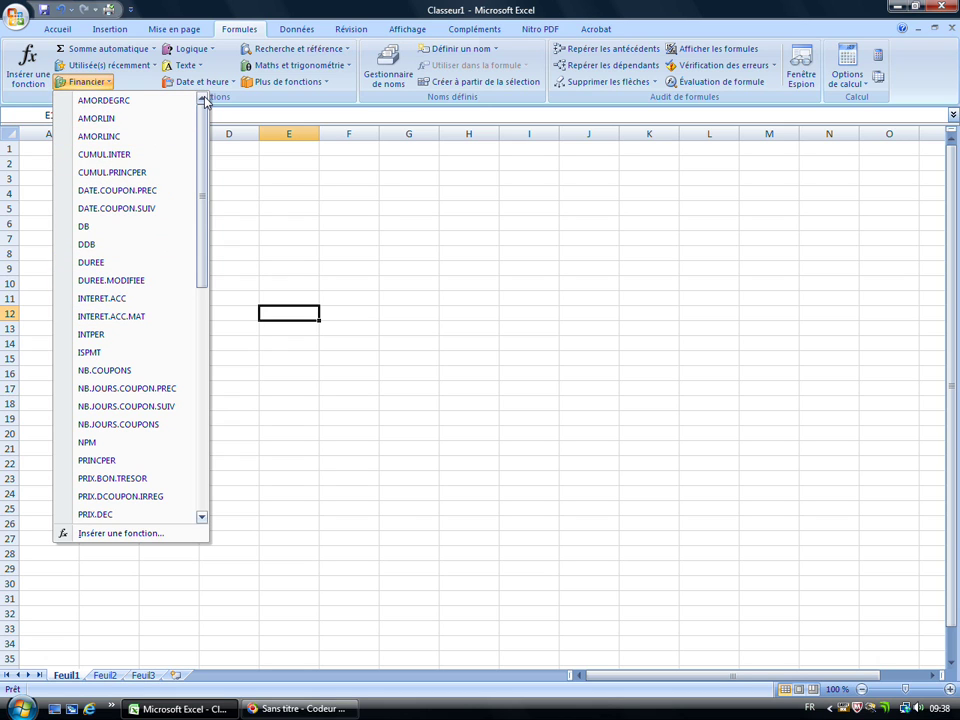
{"action": "left_click", "coordinate": [266, 160]}
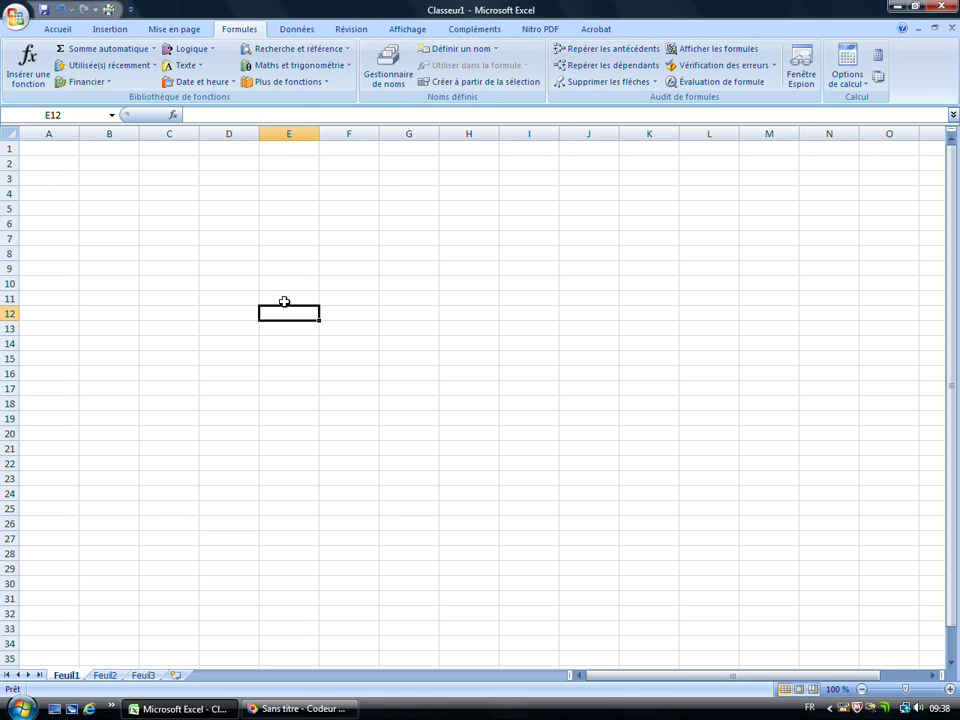
{"action": "left_click", "coordinate": [297, 30]}
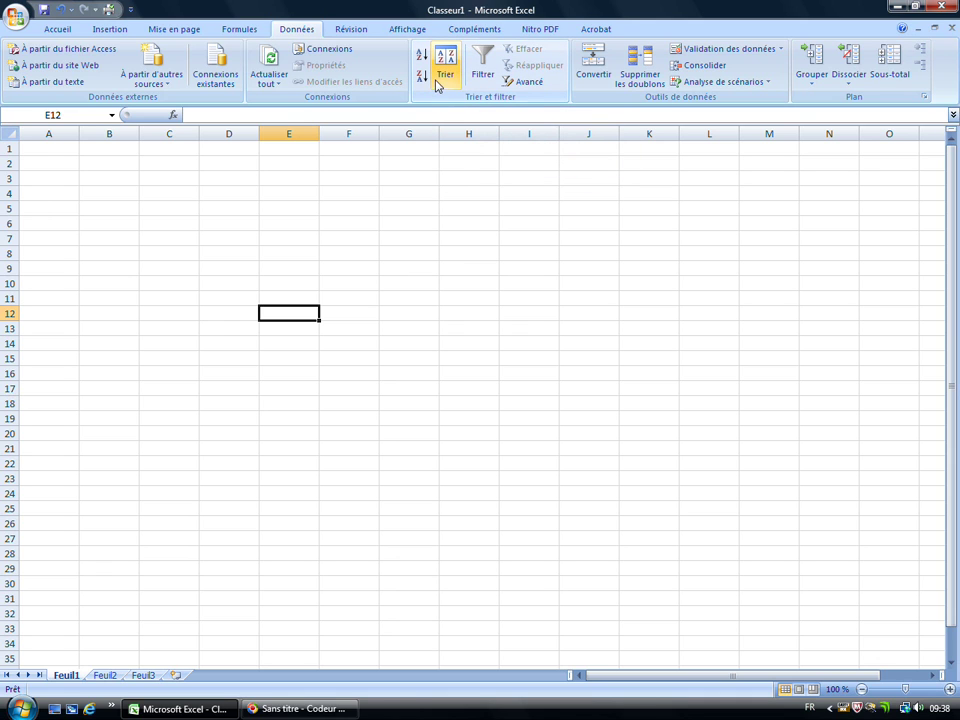
{"action": "left_click", "coordinate": [350, 29]}
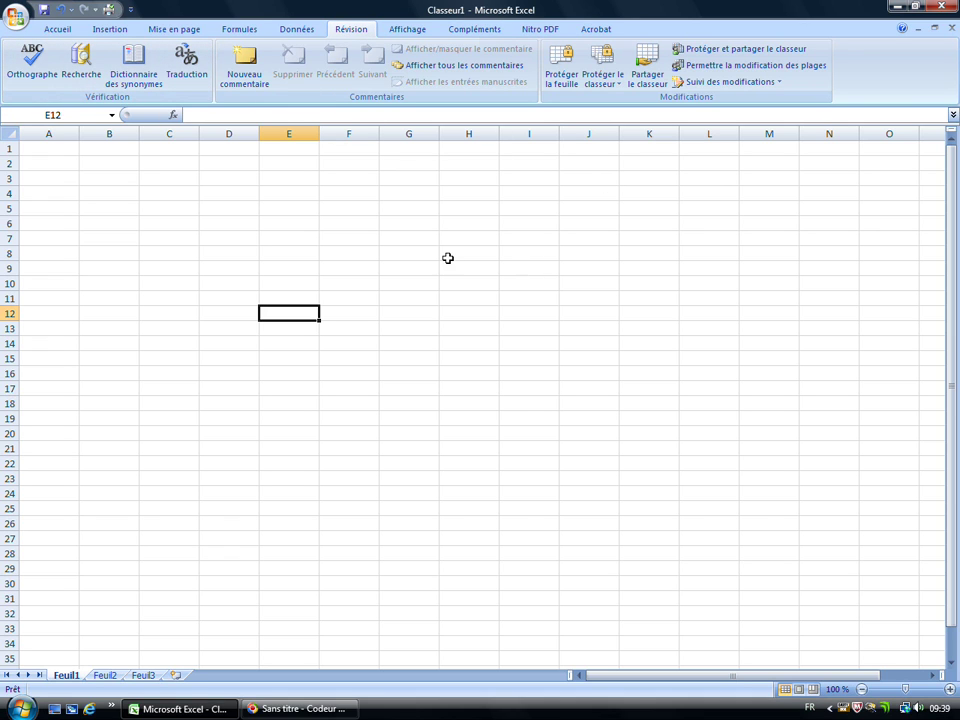
{"action": "left_click", "coordinate": [409, 31]}
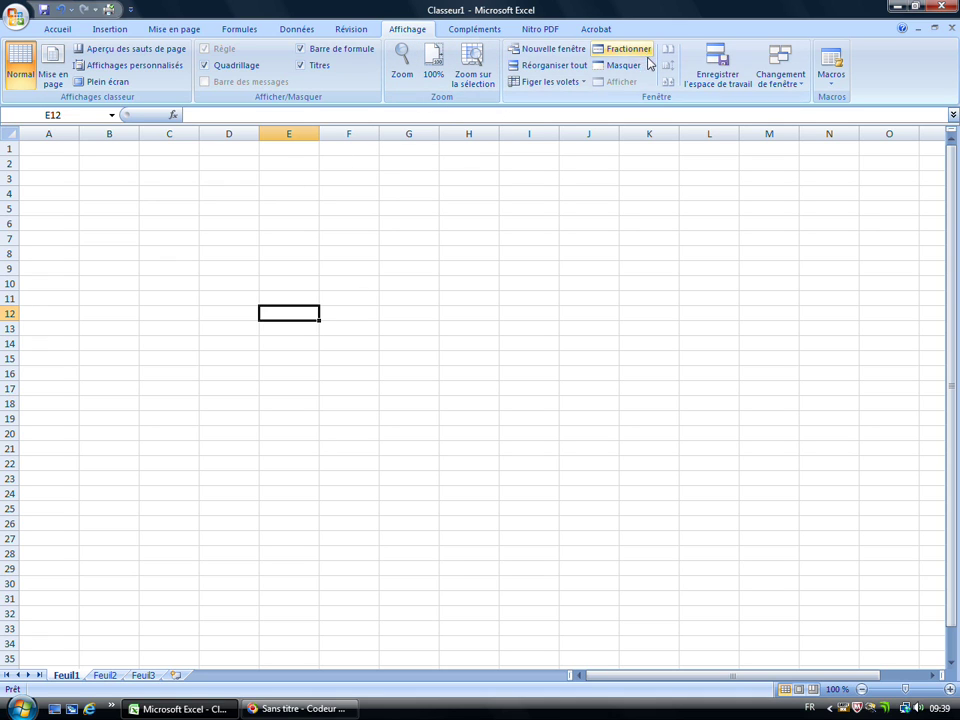
{"action": "left_click", "coordinate": [480, 30]}
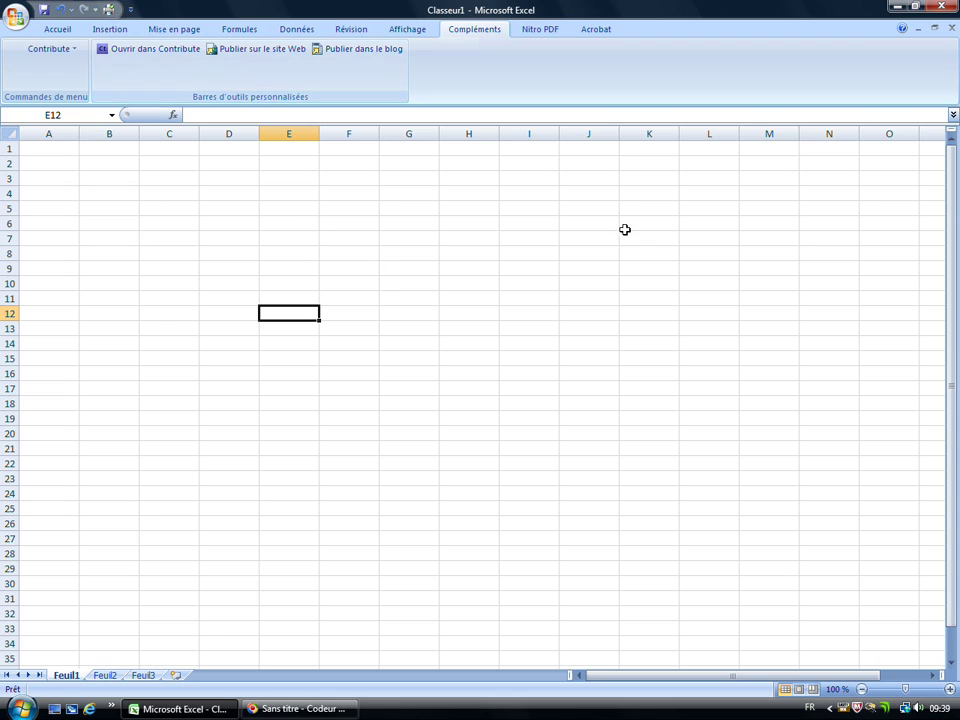
{"action": "left_click", "coordinate": [540, 30]}
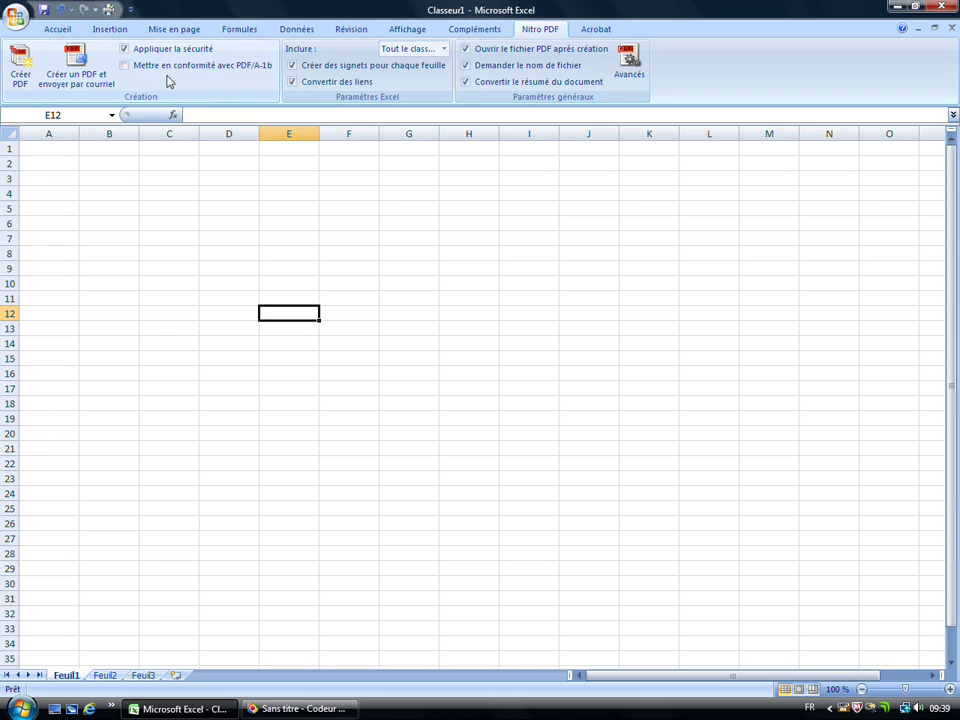
{"action": "left_click", "coordinate": [592, 33]}
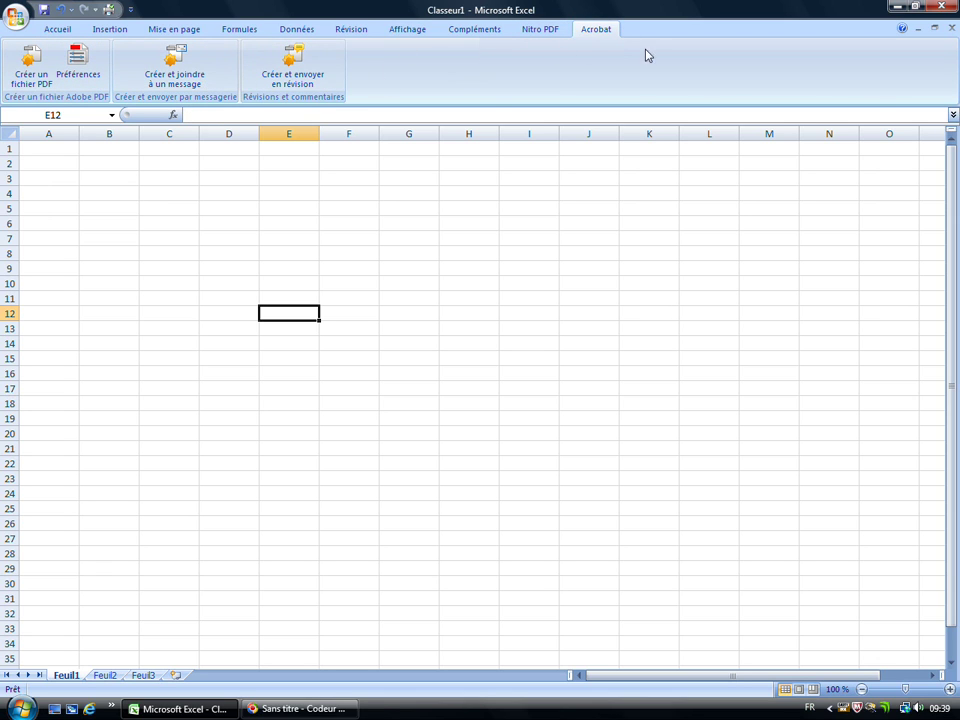
{"action": "left_click", "coordinate": [56, 29]}
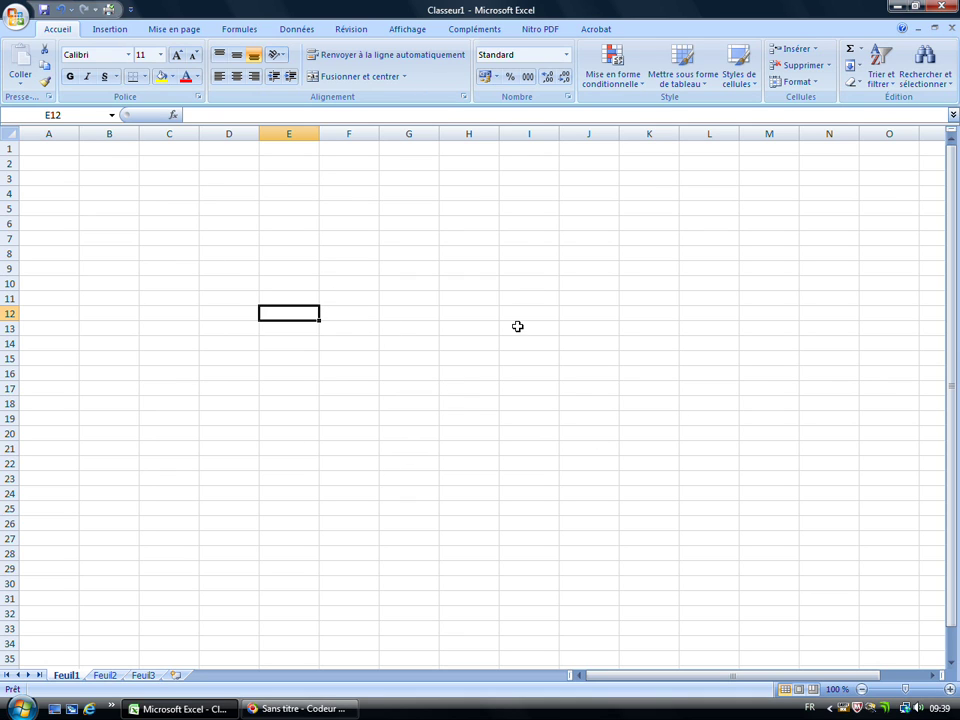
Enter the column headers Quantité, Prix and Montant in cells A6 to C6
{"action": "left_click", "coordinate": [110, 221]}
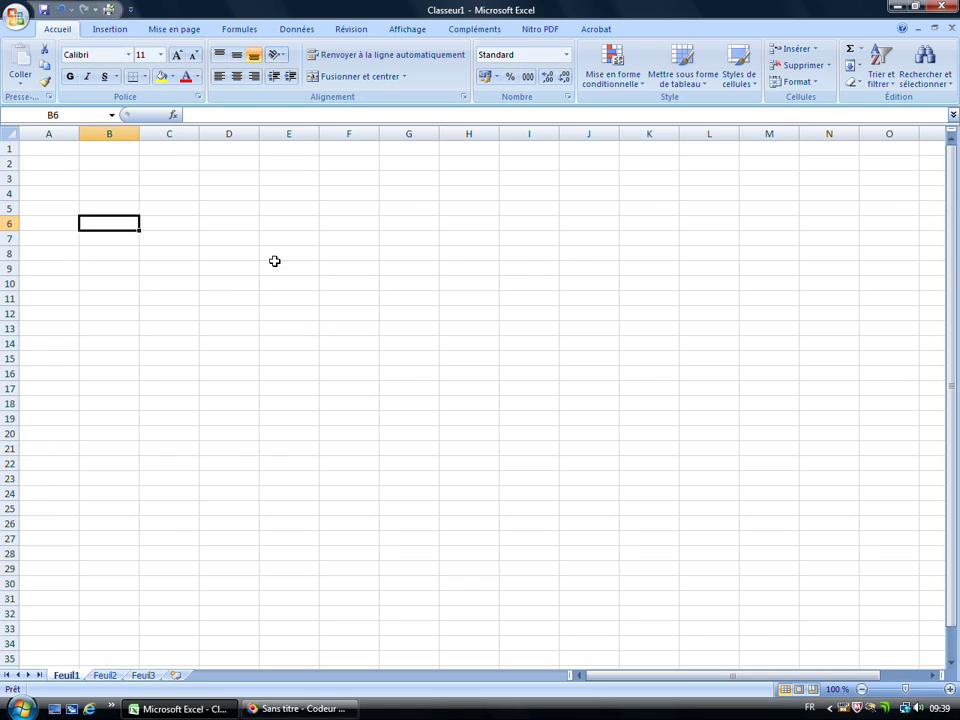
{"action": "left_click", "coordinate": [59, 227]}
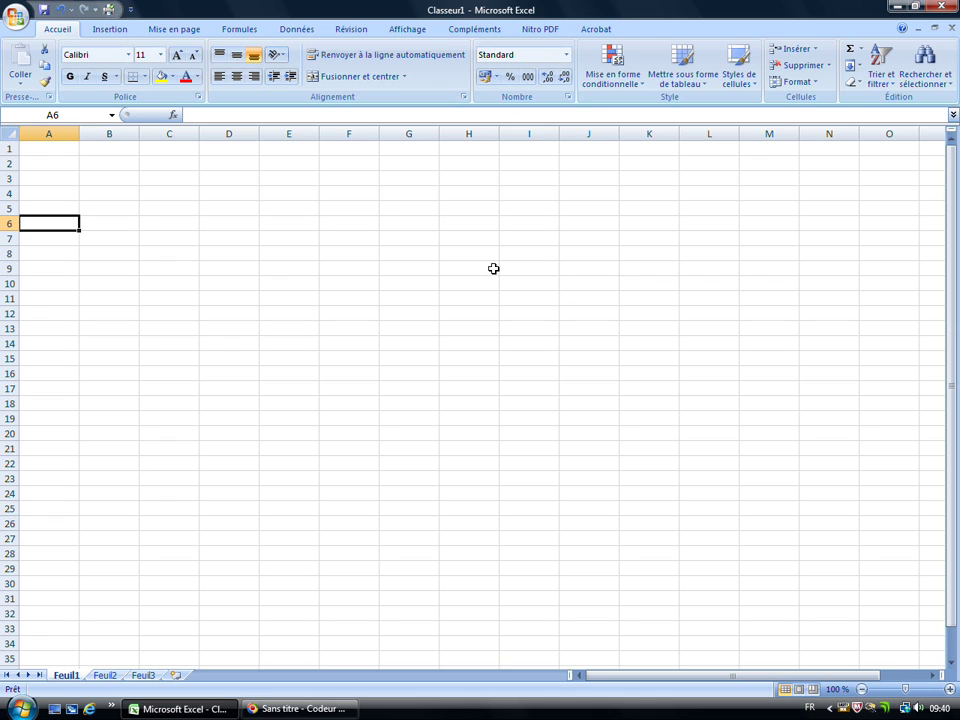
{"action": "type", "text": "Quantité"}
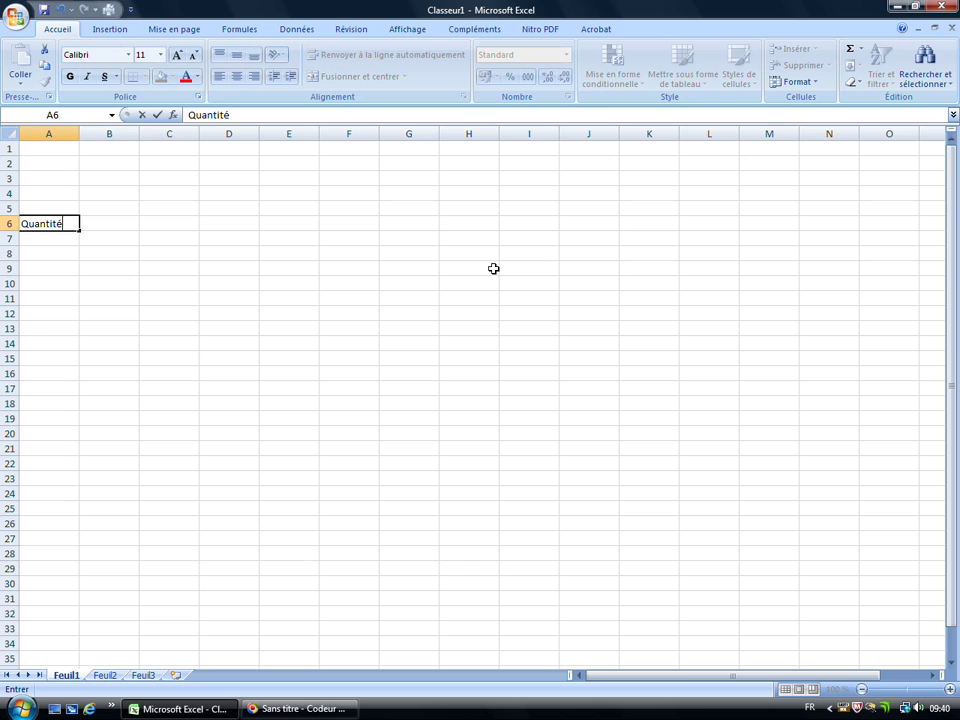
{"action": "key", "text": "Tab"}
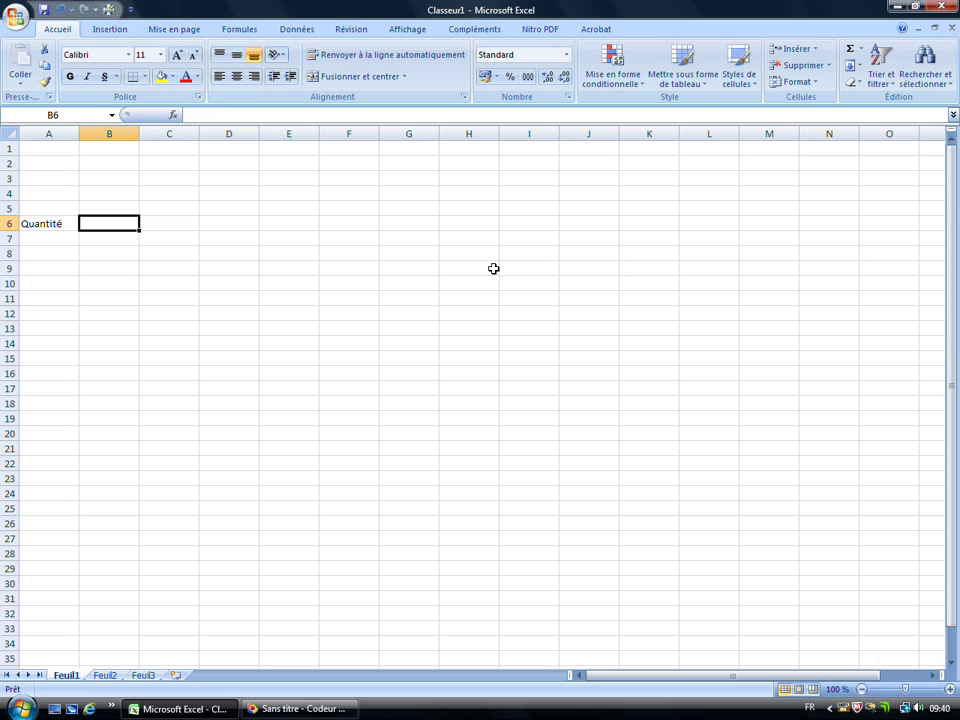
{"action": "type", "text": "Pri"}
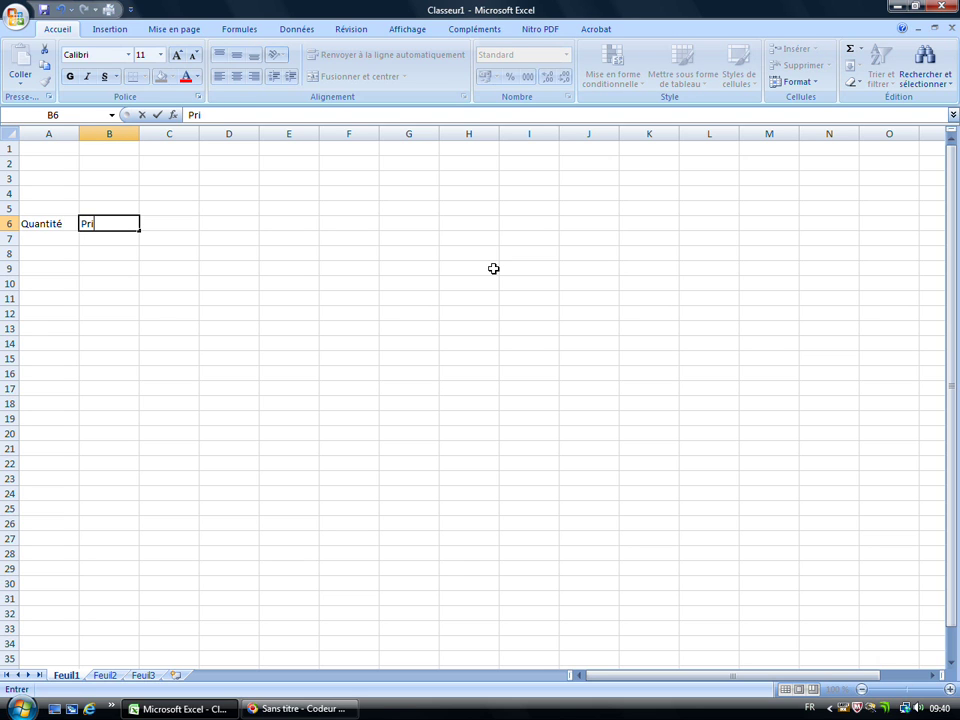
{"action": "type", "text": "x"}
{"action": "key", "text": "Tab"}
{"action": "type", "text": "Montant"}
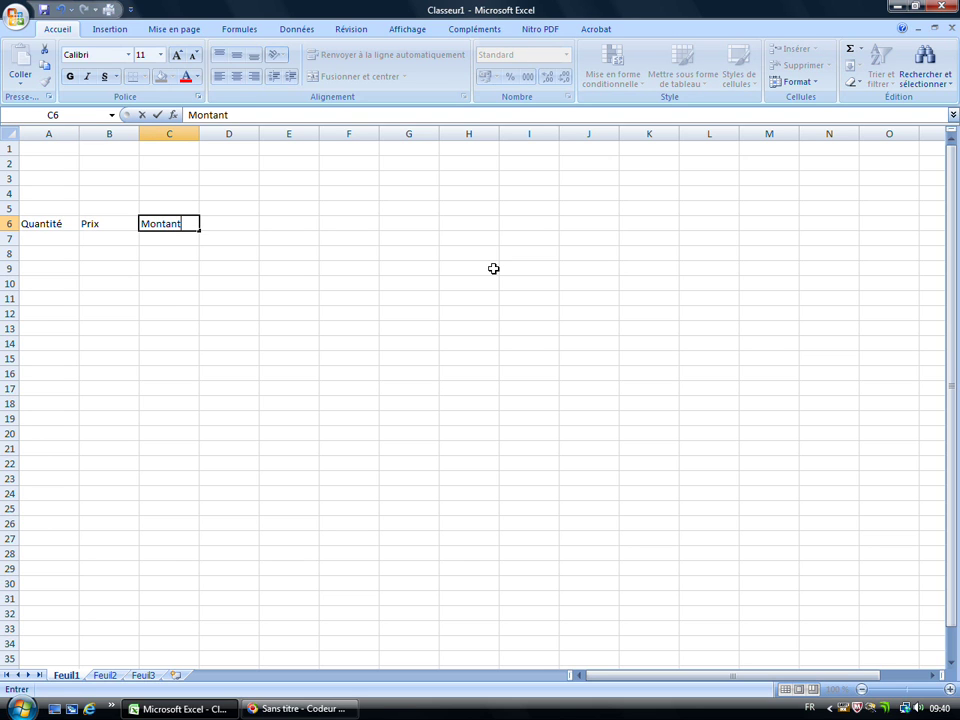
{"action": "left_click", "coordinate": [216, 281]}
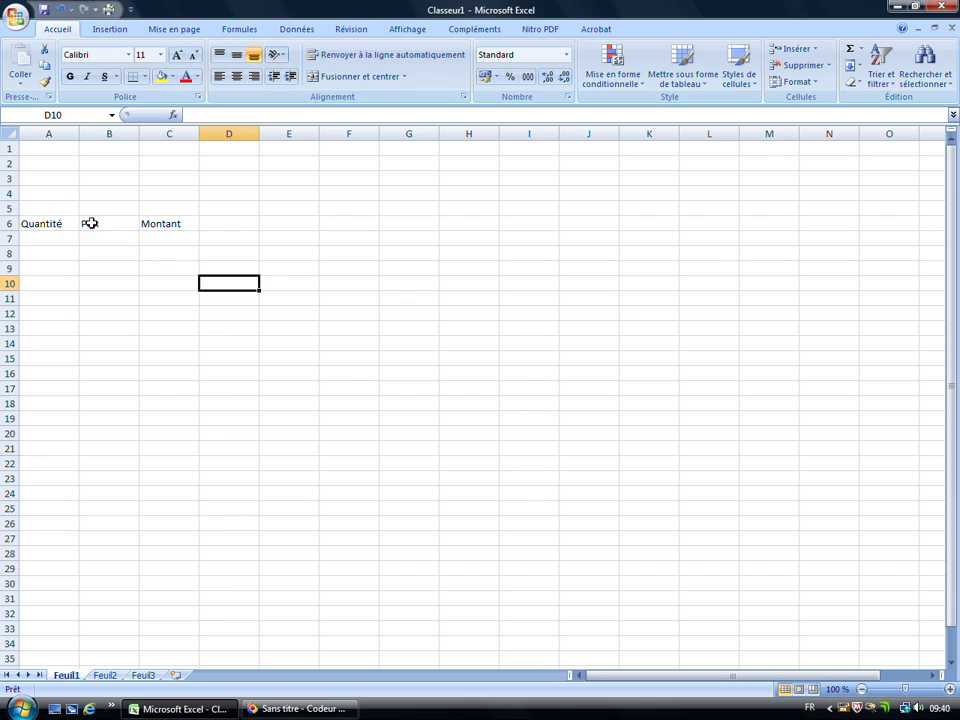
Enter the quantity 100 in cell A7 and the price 25 in cell B7
{"action": "left_click", "coordinate": [41, 239]}
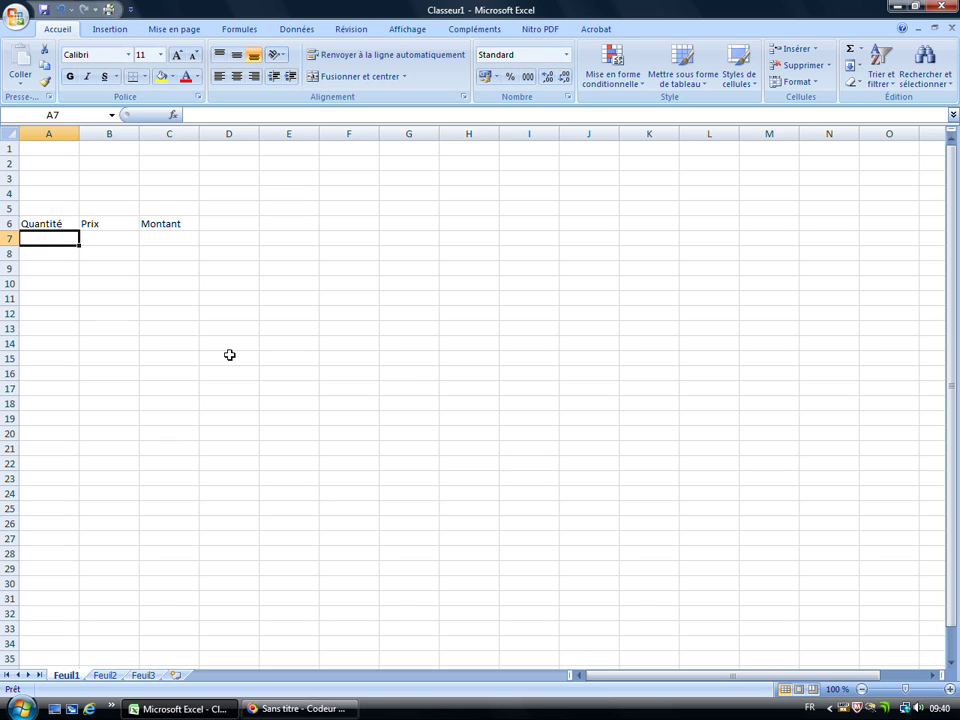
{"action": "type", "text": "100"}
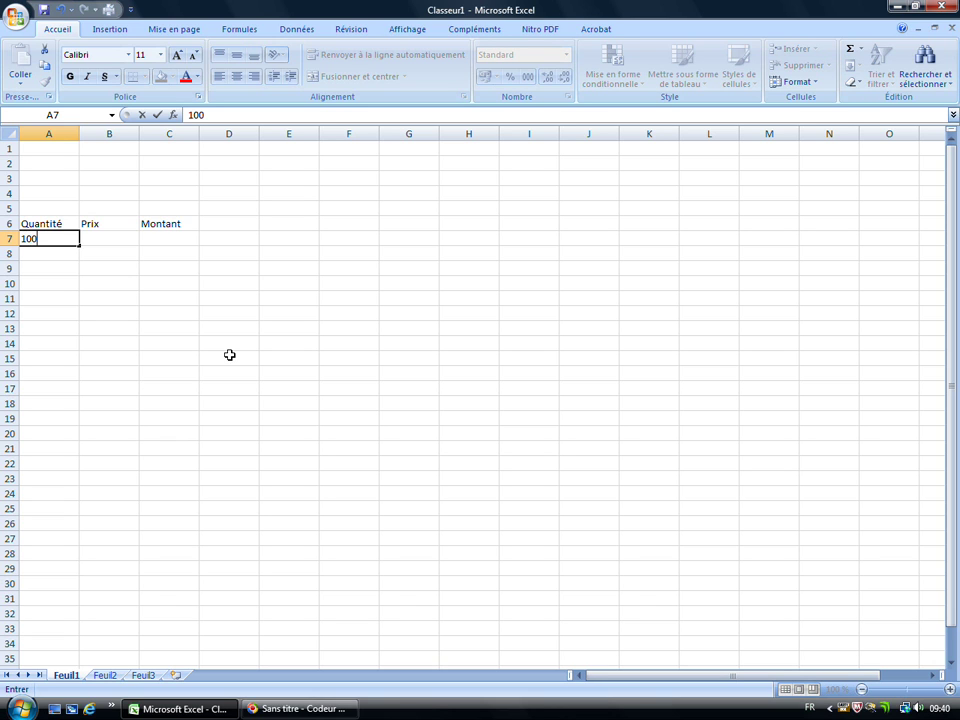
{"action": "key", "text": "Tab"}
{"action": "type", "text": "25"}
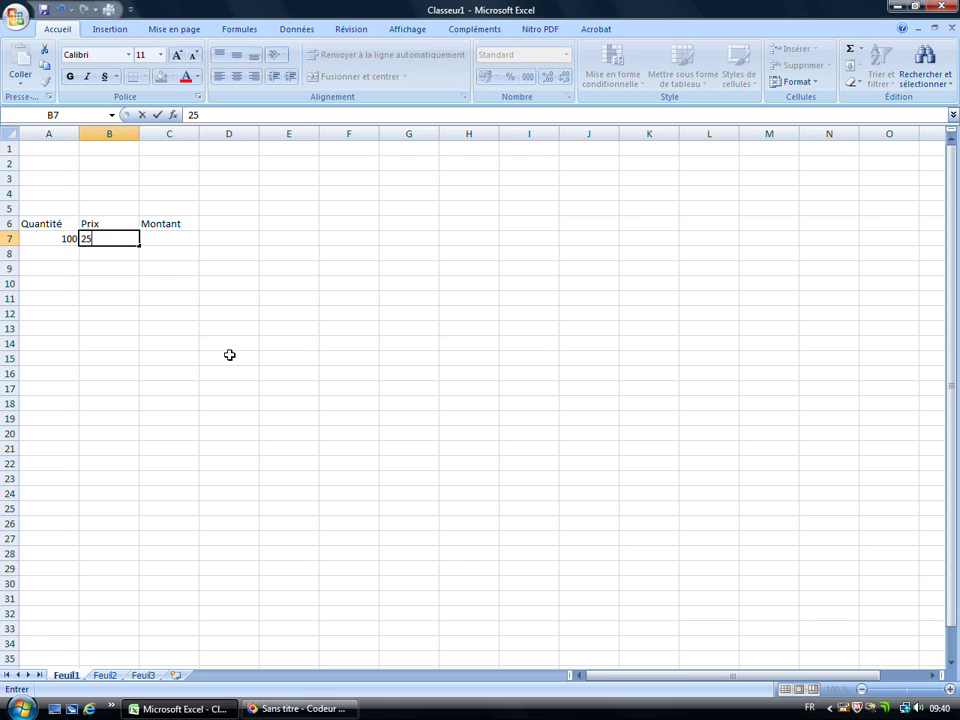
{"action": "key", "text": "Tab"}
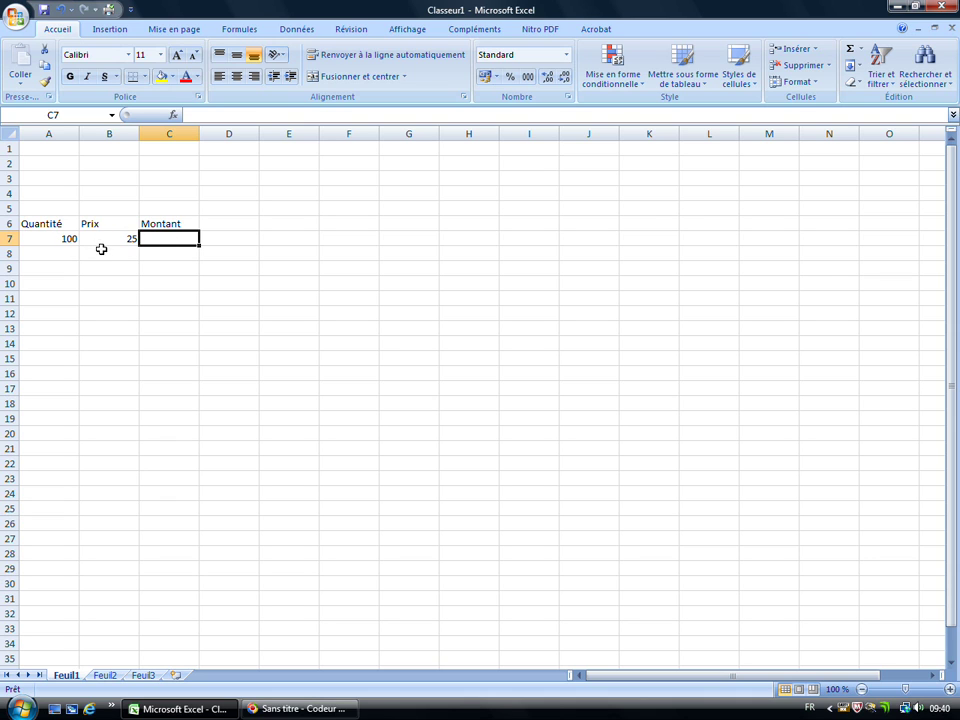
Enter 2500 as a fixed amount in cell C7 and clear the cell again
{"action": "type", "text": "2500"}
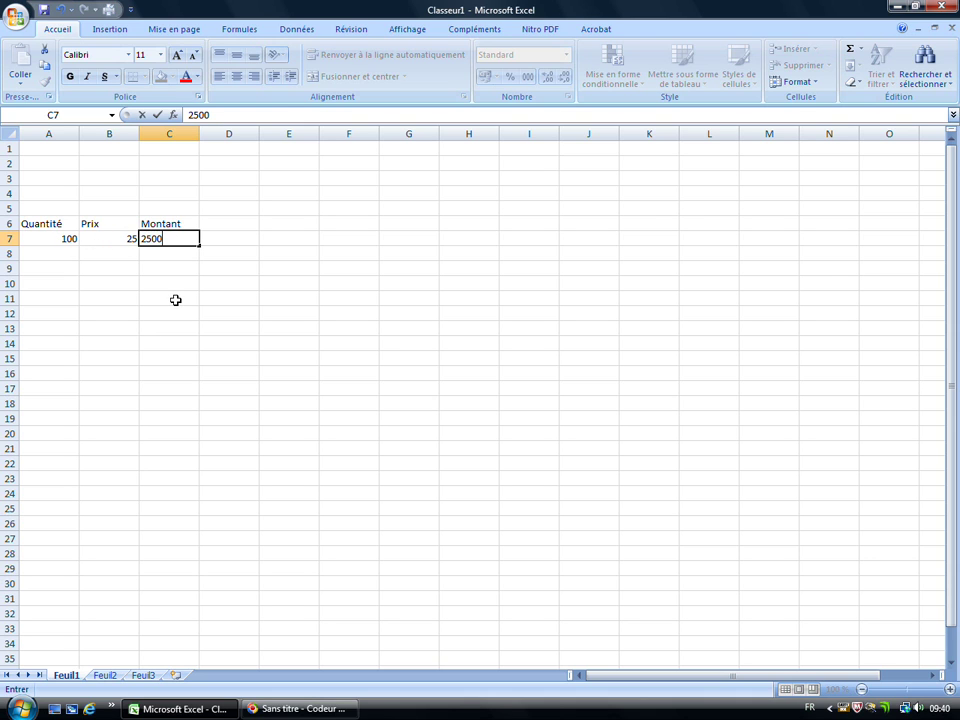
{"action": "key", "text": "Return"}
{"action": "left_click", "coordinate": [173, 239]}
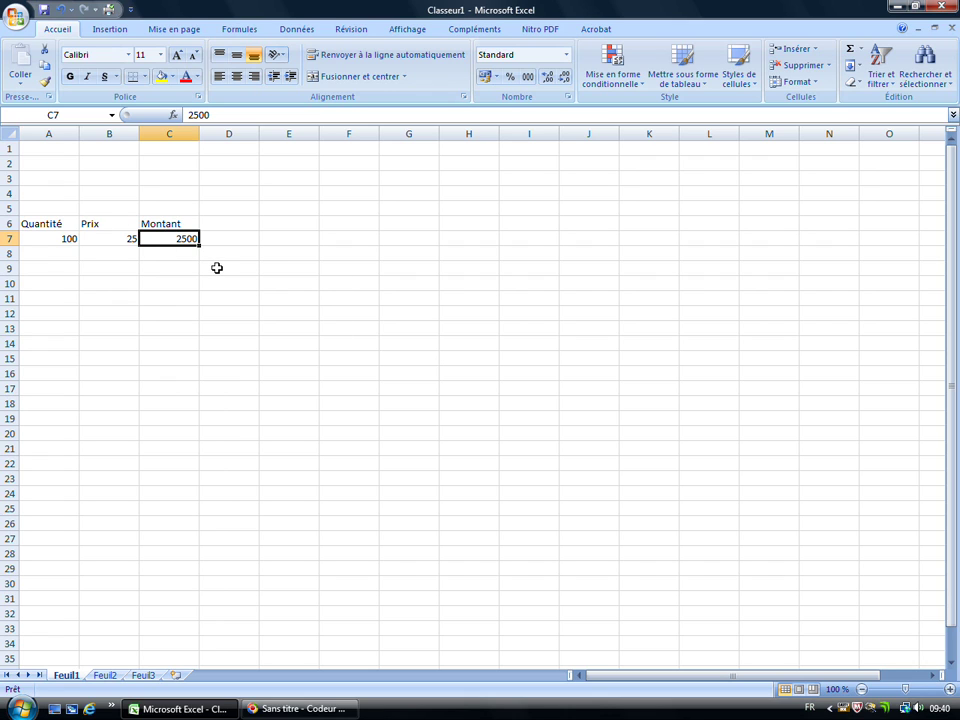
{"action": "key", "text": "Delete"}
Enter the formula =100*25 in cell C7 and check the cell's content
{"action": "left_click", "coordinate": [240, 115]}
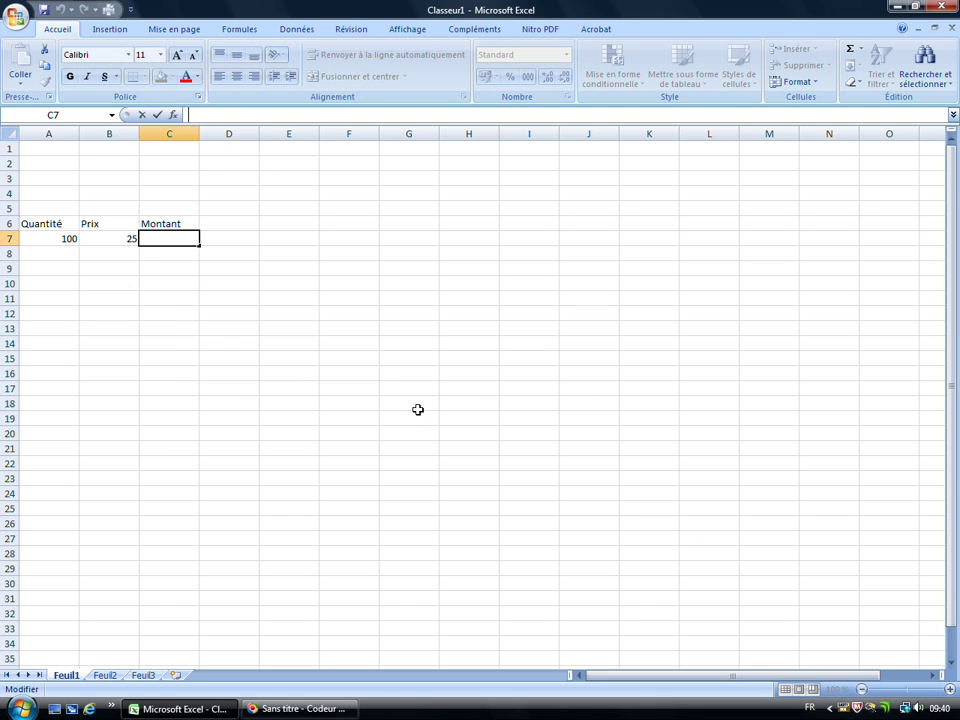
{"action": "left_click", "coordinate": [285, 369]}
{"action": "left_click", "coordinate": [178, 238]}
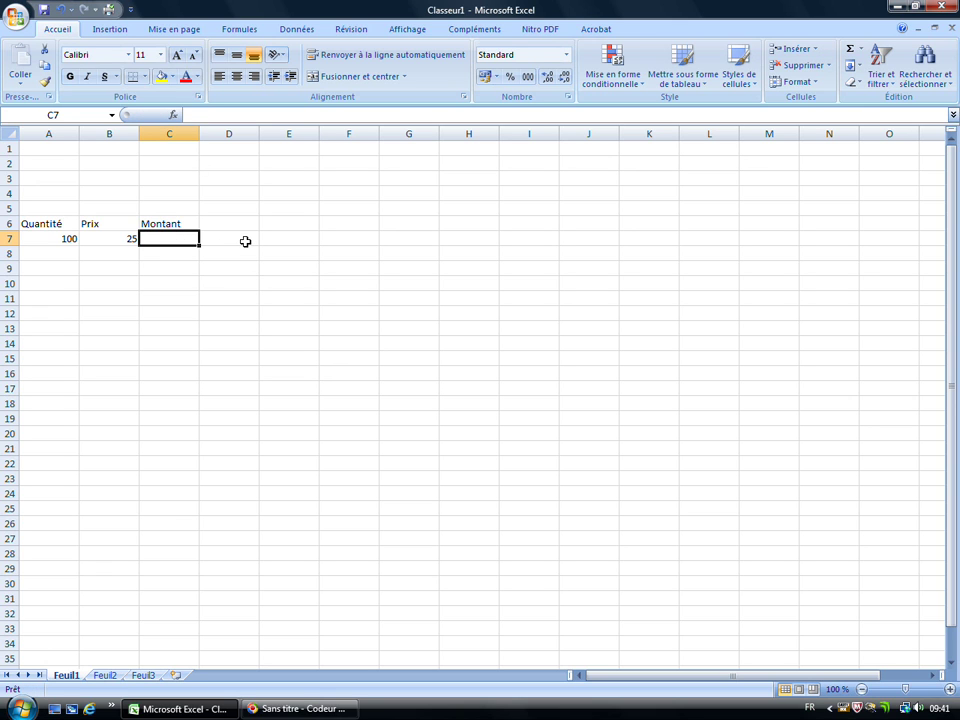
{"action": "type", "text": "=100*25"}
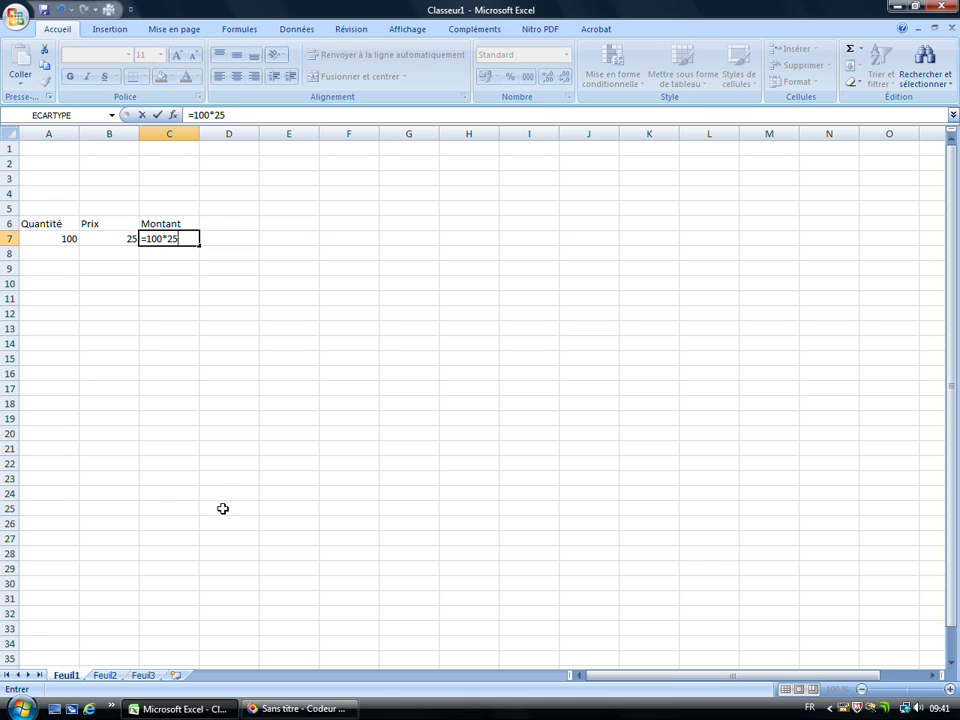
{"action": "key", "text": "Return"}
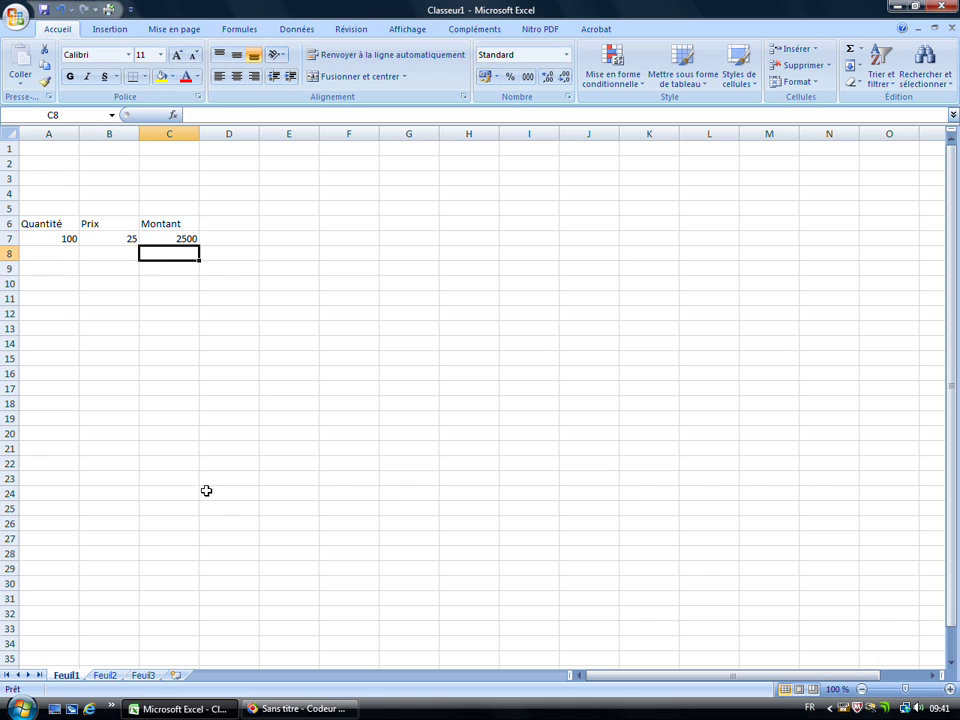
{"action": "left_click", "coordinate": [170, 239]}
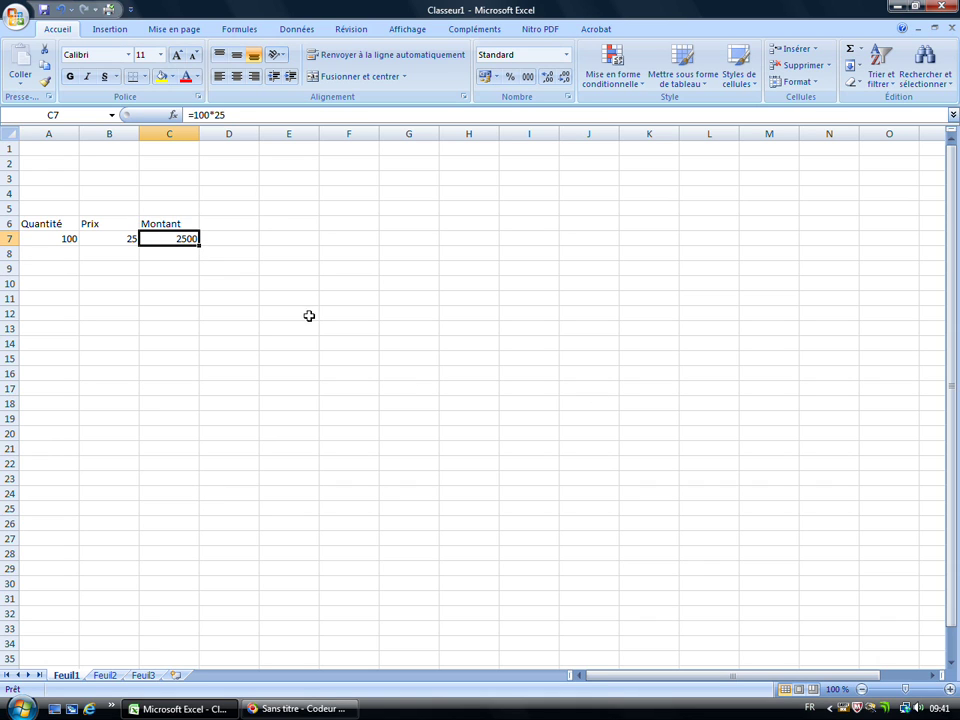
{"action": "left_click", "coordinate": [191, 254]}
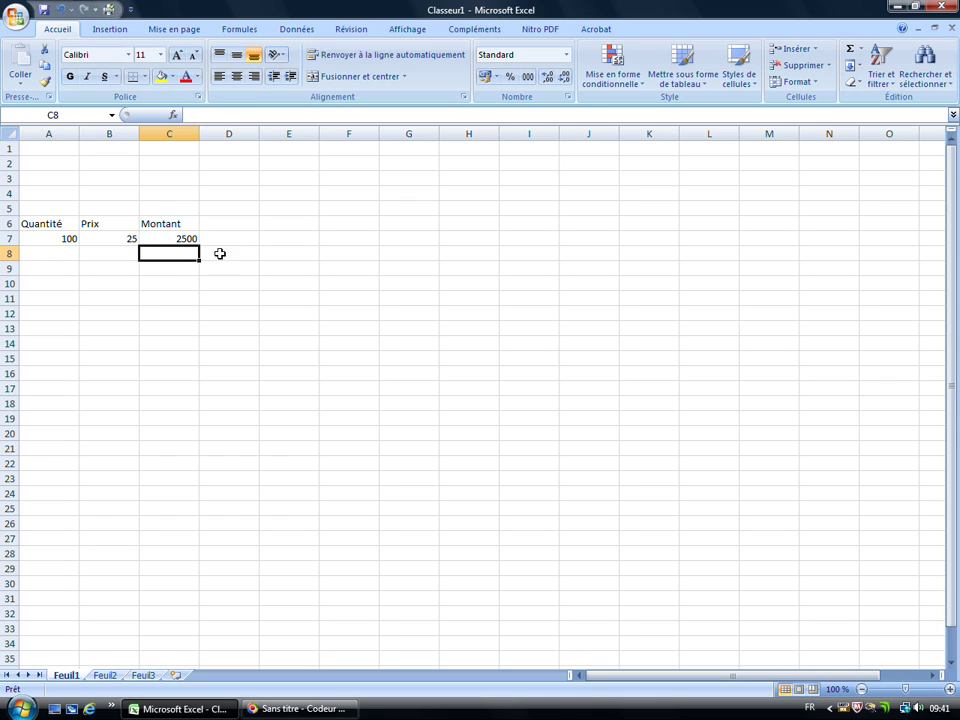
{"action": "left_click", "coordinate": [180, 239]}
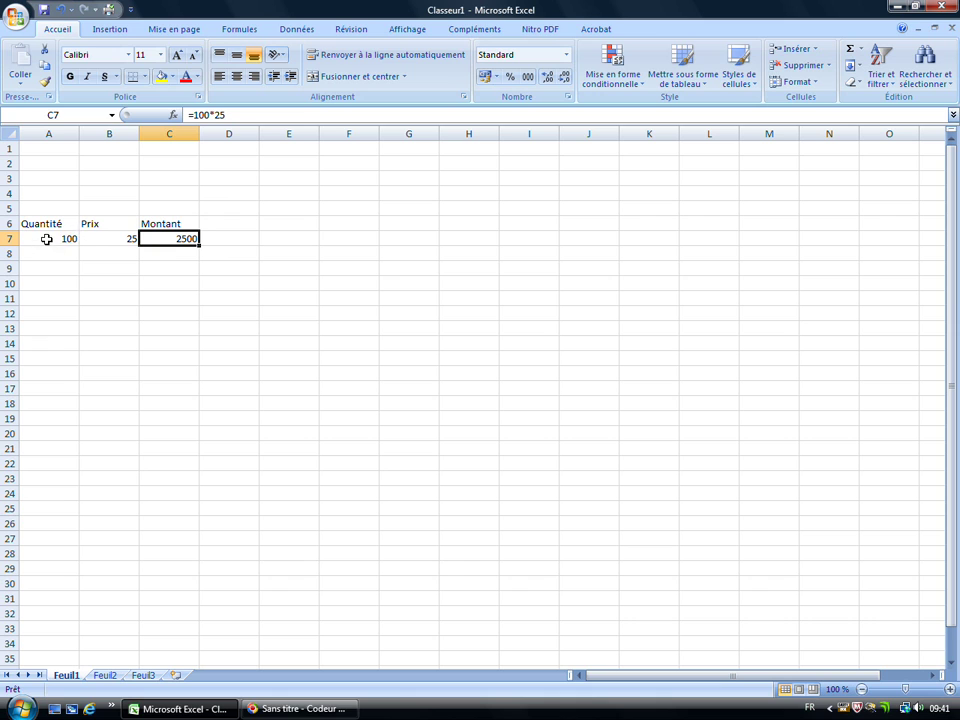
Set the price in B7 to 20 and change the formula in C7 to =100*20
{"action": "left_click", "coordinate": [114, 238]}
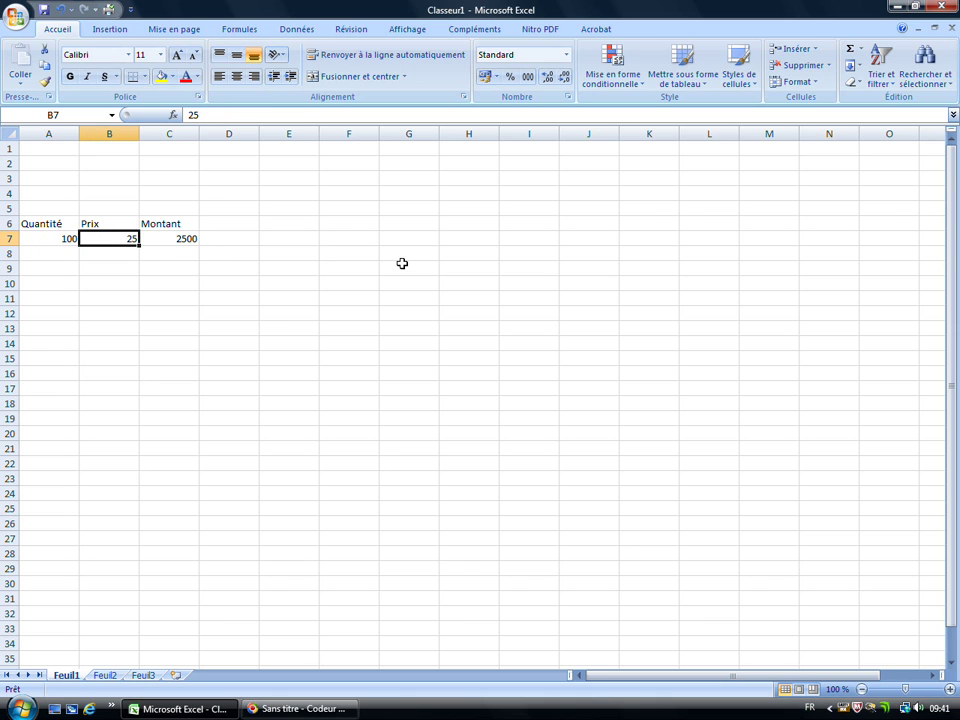
{"action": "type", "text": "2"}
{"action": "key", "text": "Return"}
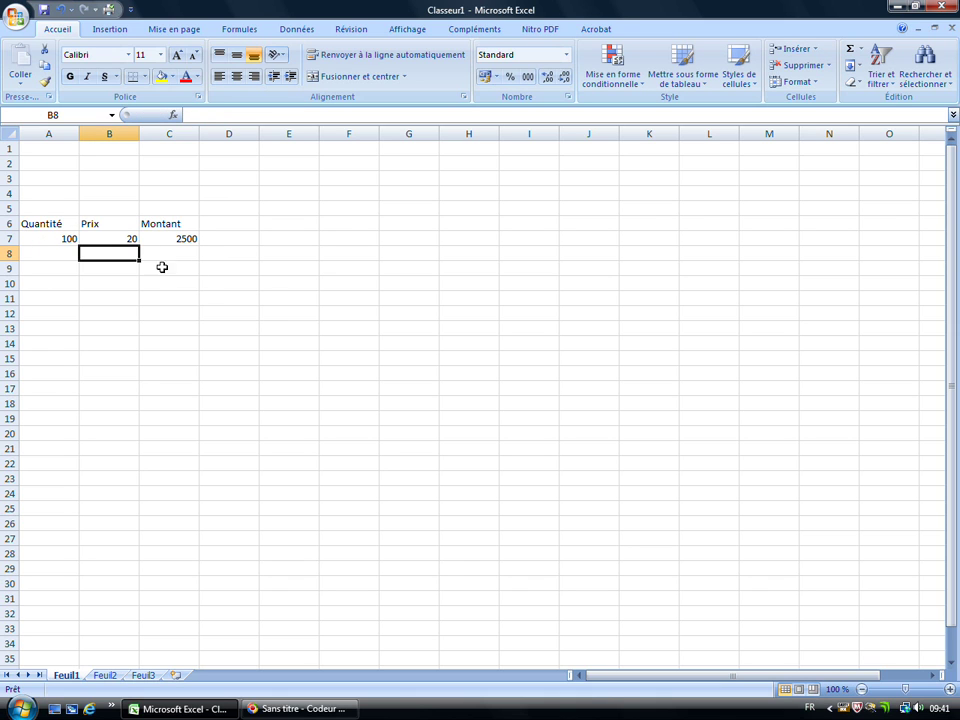
{"action": "left_click", "coordinate": [171, 238]}
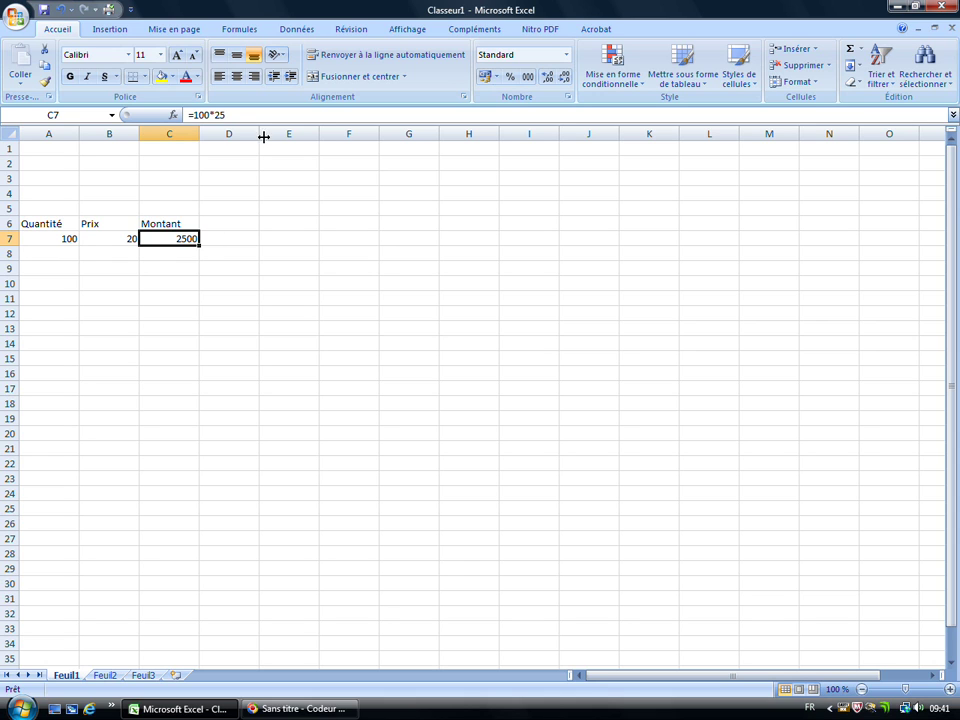
{"action": "left_click", "coordinate": [224, 115]}
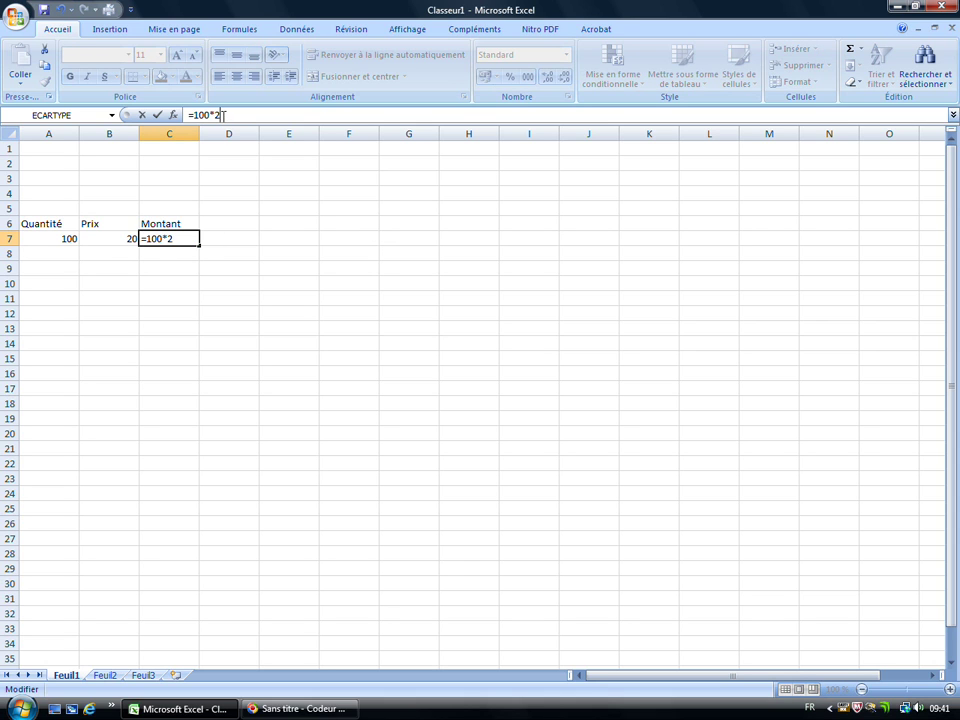
{"action": "type", "text": "0"}
{"action": "key", "text": "Return"}
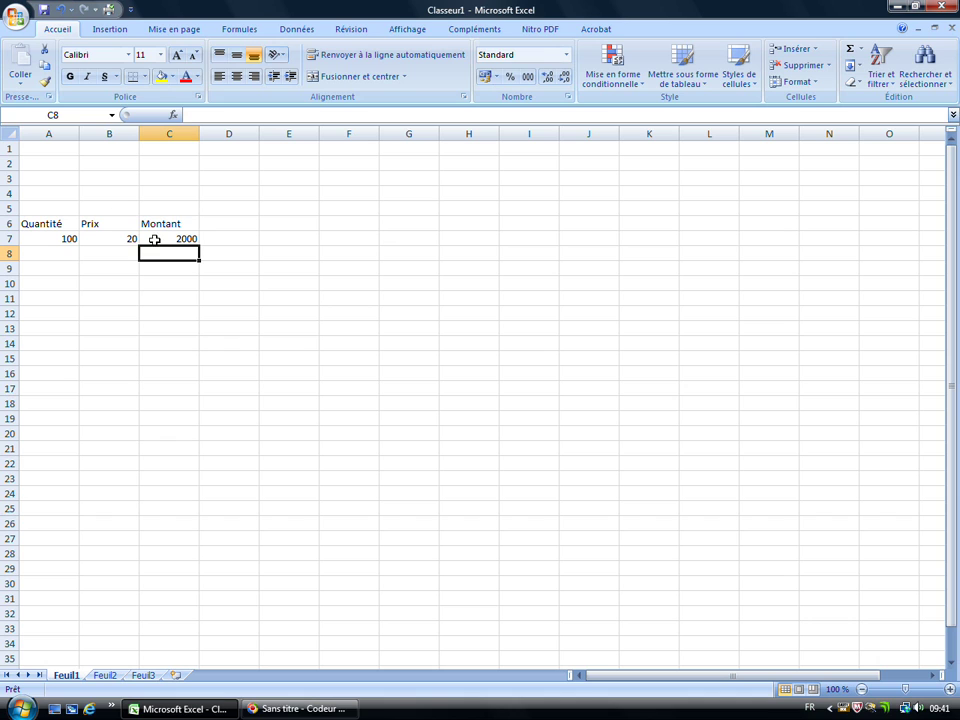
Undo the last three entries: the edited amount formula, the price change and the original amount formula
{"action": "left_click", "coordinate": [61, 10]}
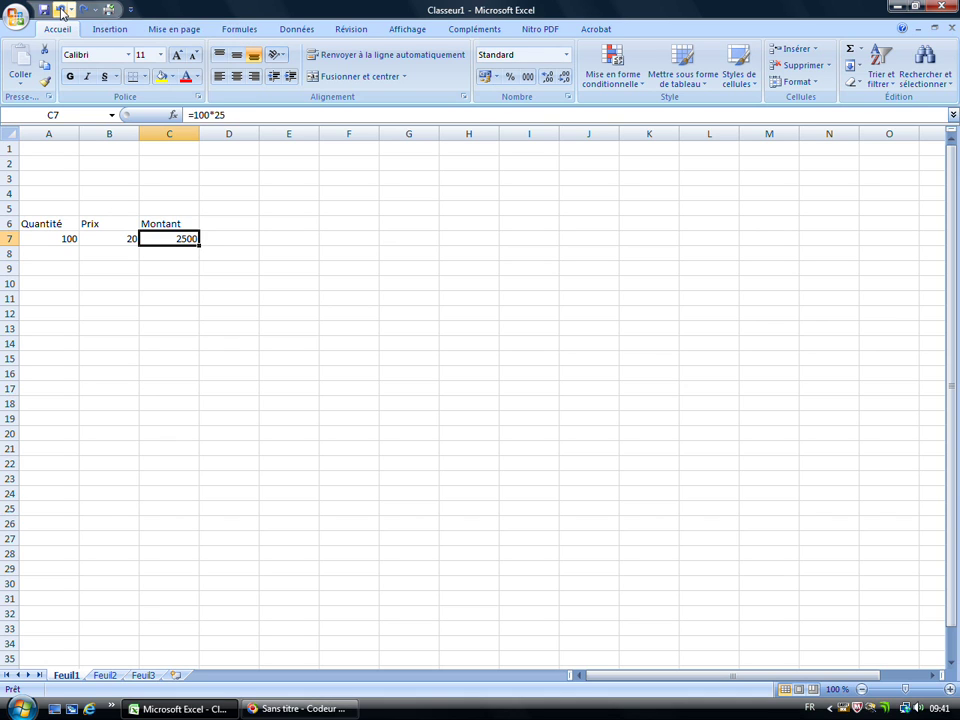
{"action": "left_click", "coordinate": [61, 10]}
{"action": "left_click", "coordinate": [61, 10]}
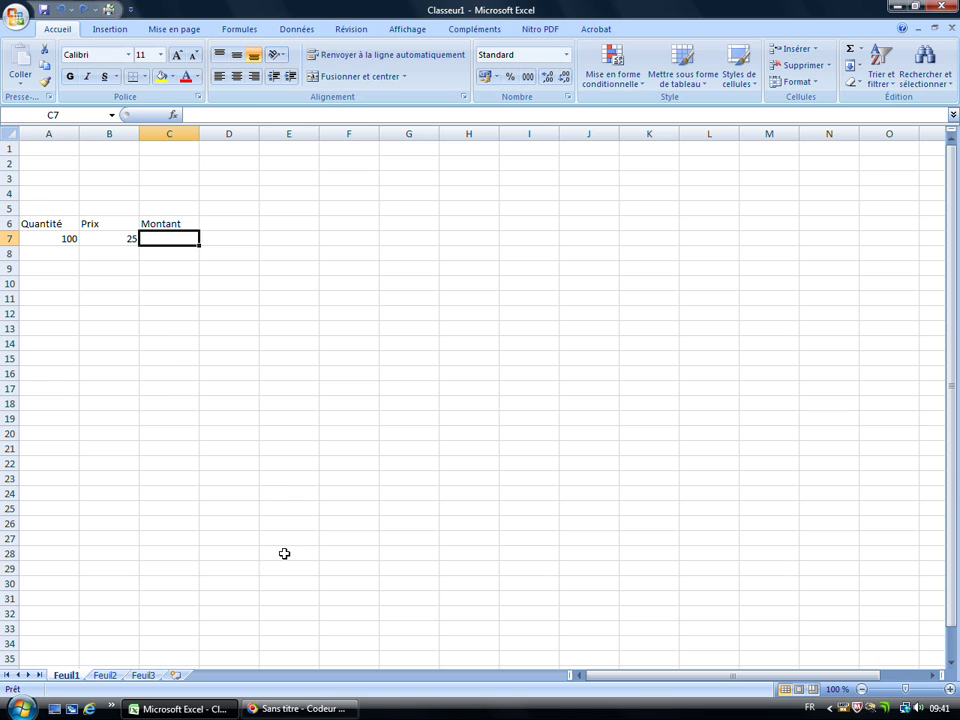
Calculate the amount in C7 with the cell-reference formula =A7*B7 and check the entered formula
{"action": "type", "text": "="}
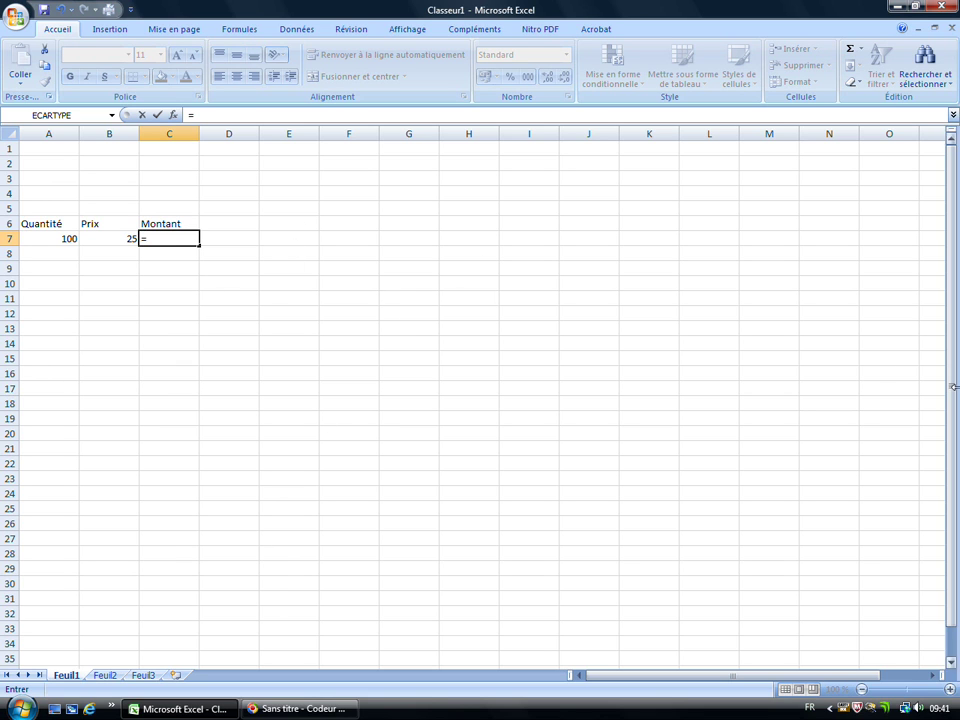
{"action": "left_click", "coordinate": [55, 238]}
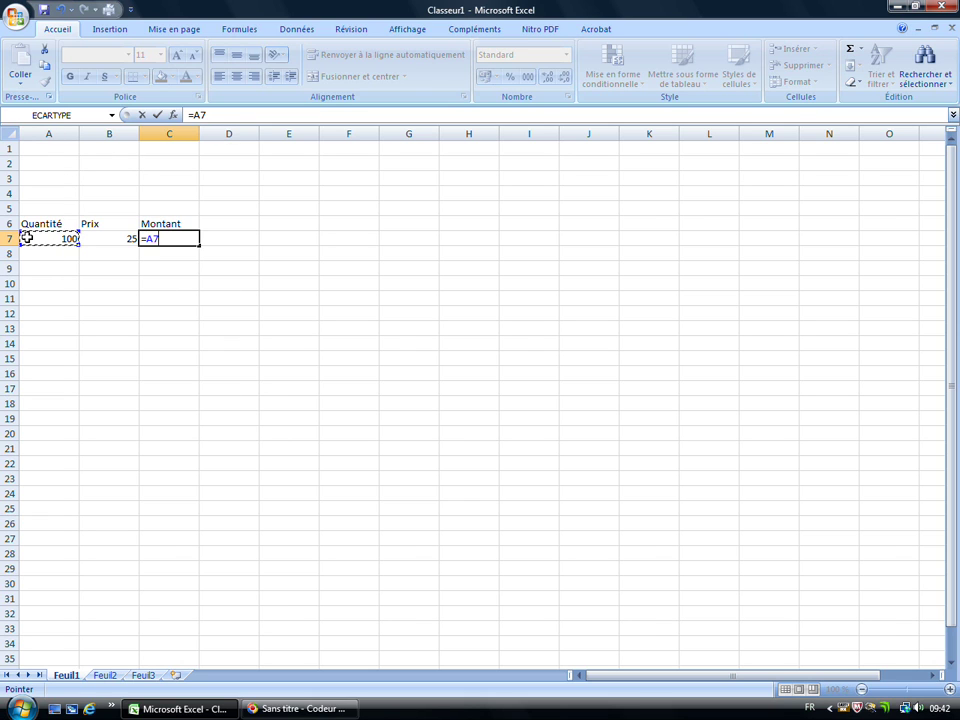
{"action": "type", "text": "*"}
{"action": "left_click", "coordinate": [116, 239]}
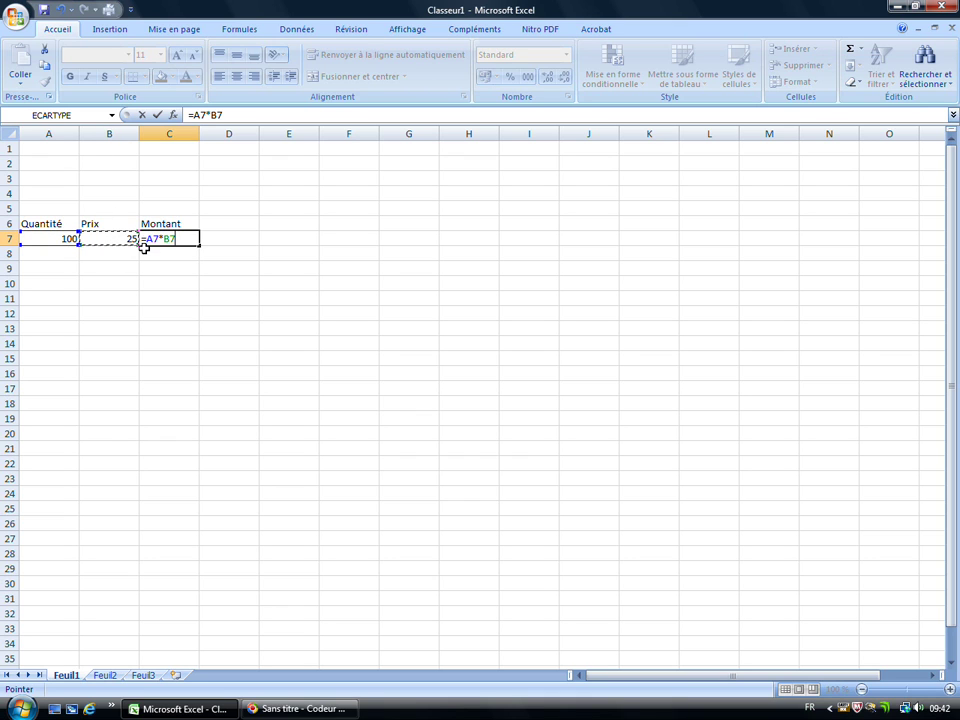
{"action": "key", "text": "Return"}
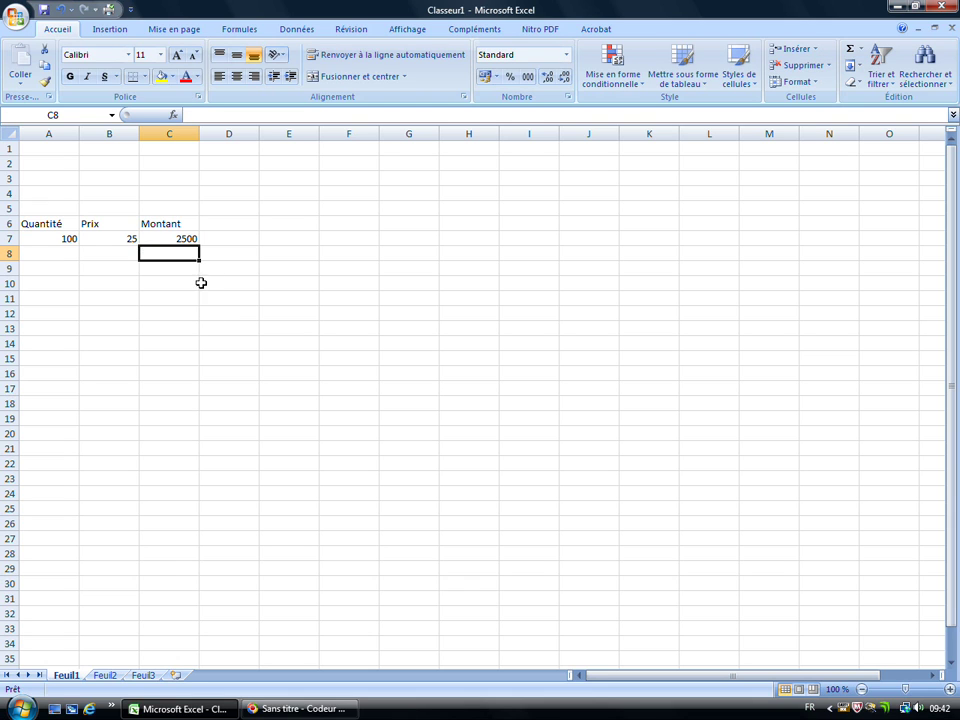
{"action": "left_click", "coordinate": [184, 241]}
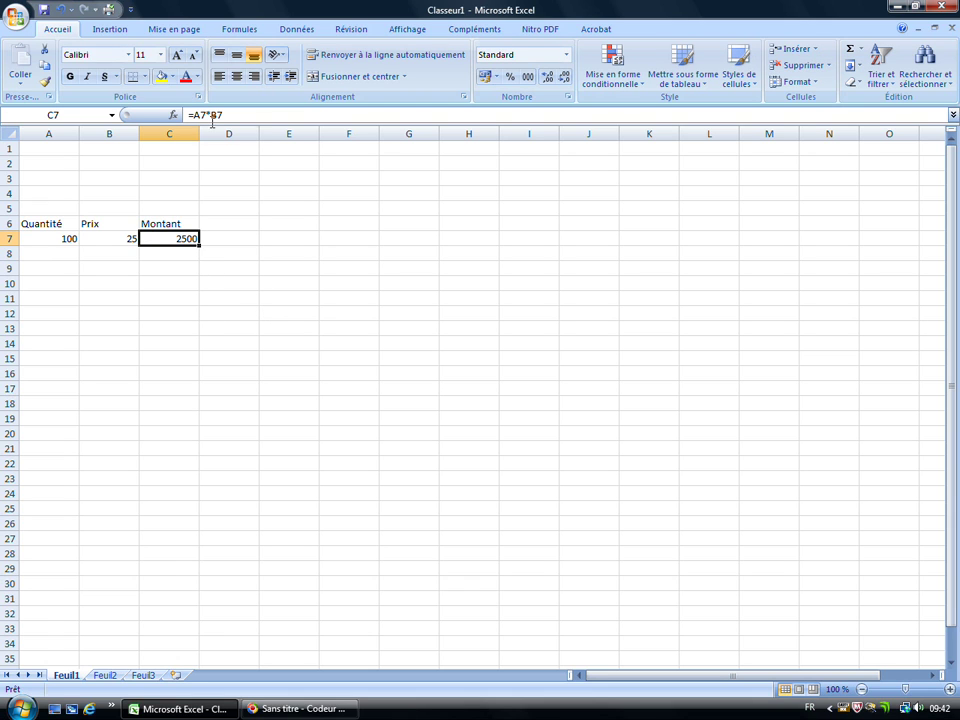
Set the price in B7 to 20 and check the amount formula in C7
{"action": "left_click", "coordinate": [122, 239]}
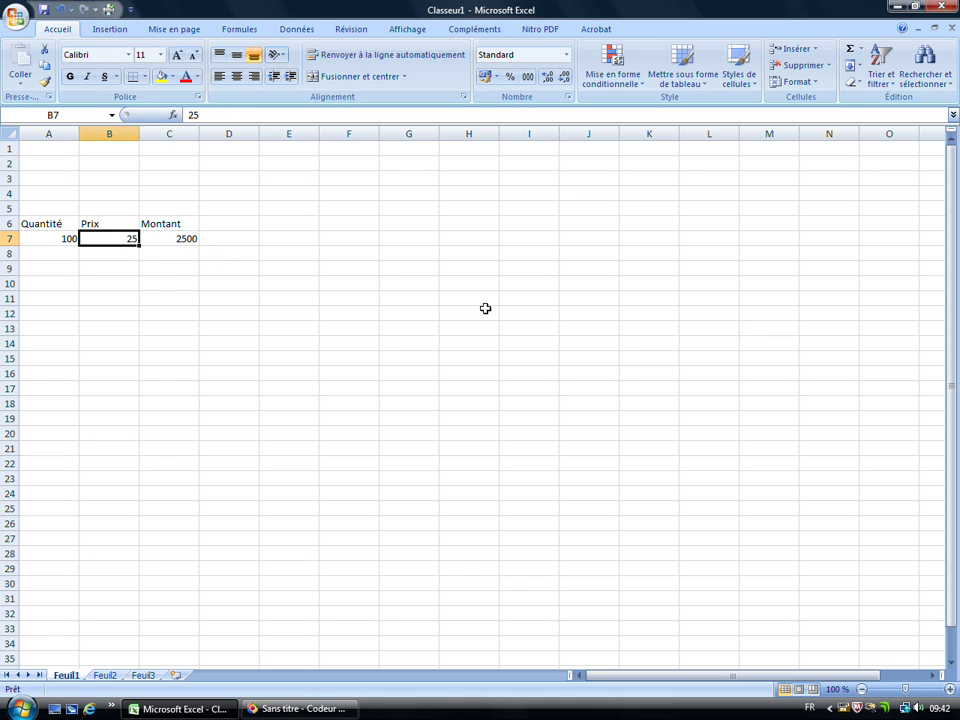
{"action": "type", "text": "20"}
{"action": "key", "text": "Return"}
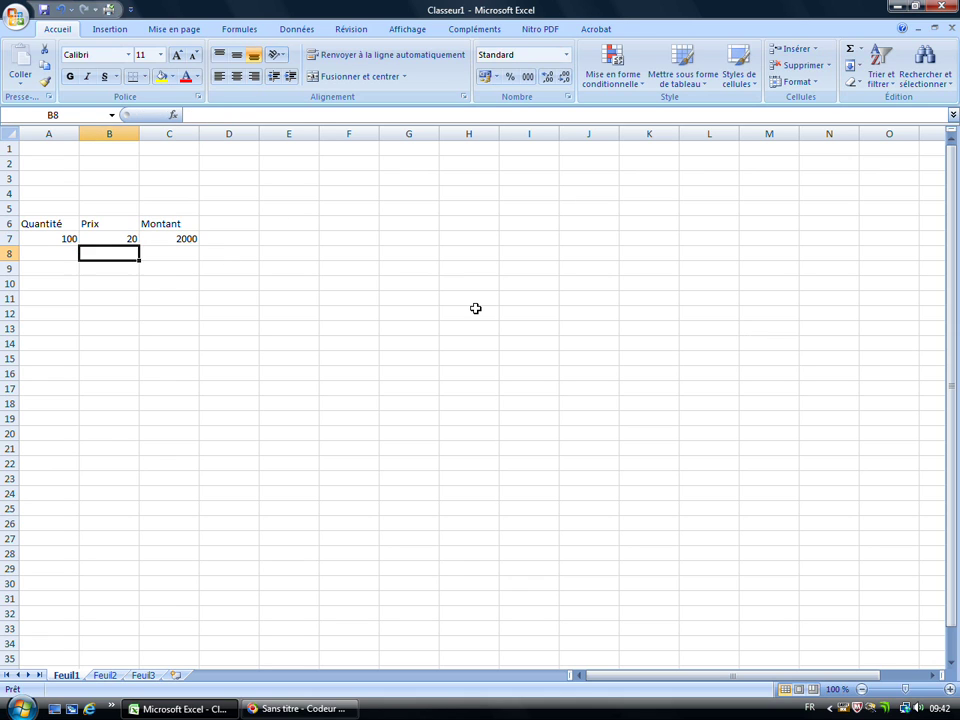
{"action": "left_click", "coordinate": [166, 236]}
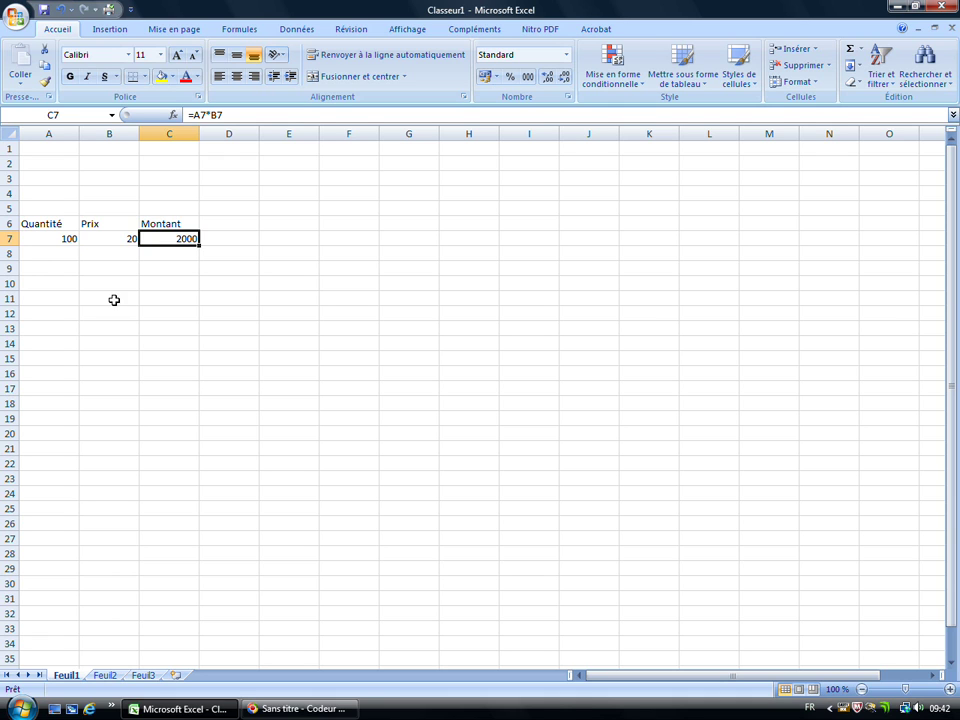
Fill row 8 with quantity 120 and price 24, and row 9 with quantity 120 and price 41
{"action": "left_click", "coordinate": [61, 253]}
{"action": "type", "text": "120"}
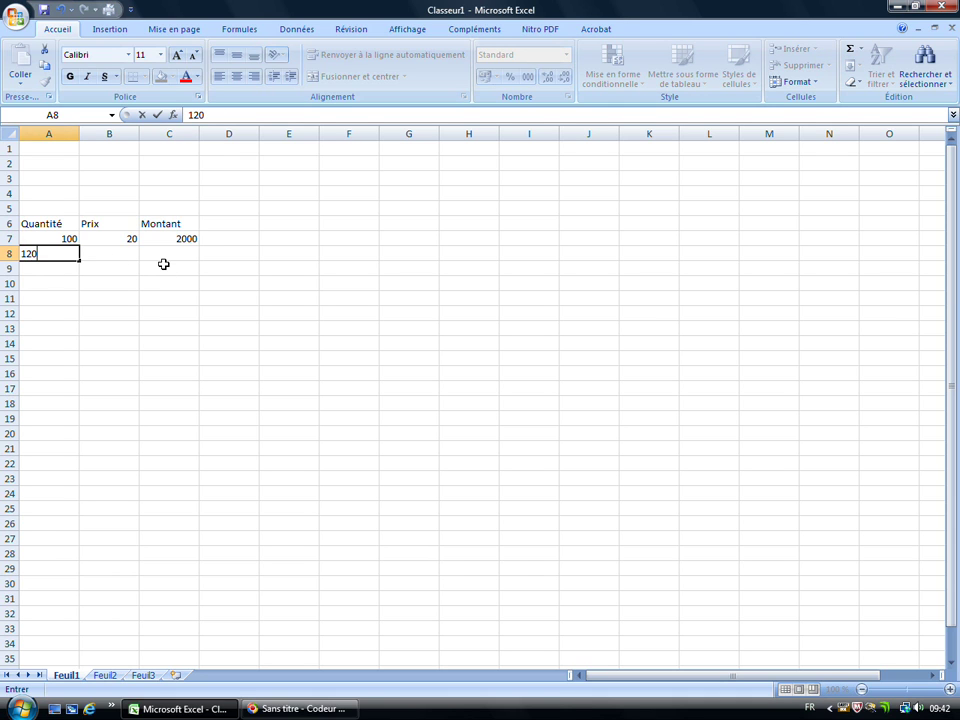
{"action": "key", "text": "Tab"}
{"action": "type", "text": "24"}
{"action": "key", "text": "Return"}
{"action": "key", "text": "Left"}
{"action": "type", "text": "120"}
{"action": "key", "text": "Tab"}
{"action": "type", "text": "41"}
{"action": "key", "text": "Return"}
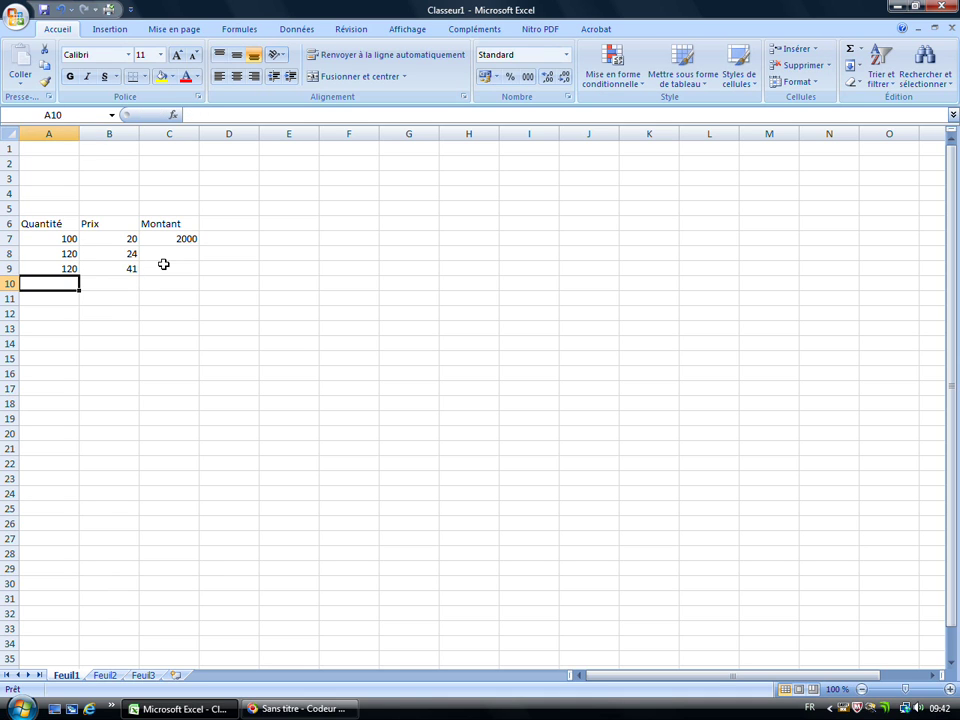
Fill row 10 with quantity 100 and price 48
{"action": "type", "text": "100"}
{"action": "key", "text": "Tab"}
{"action": "type", "text": "4"}
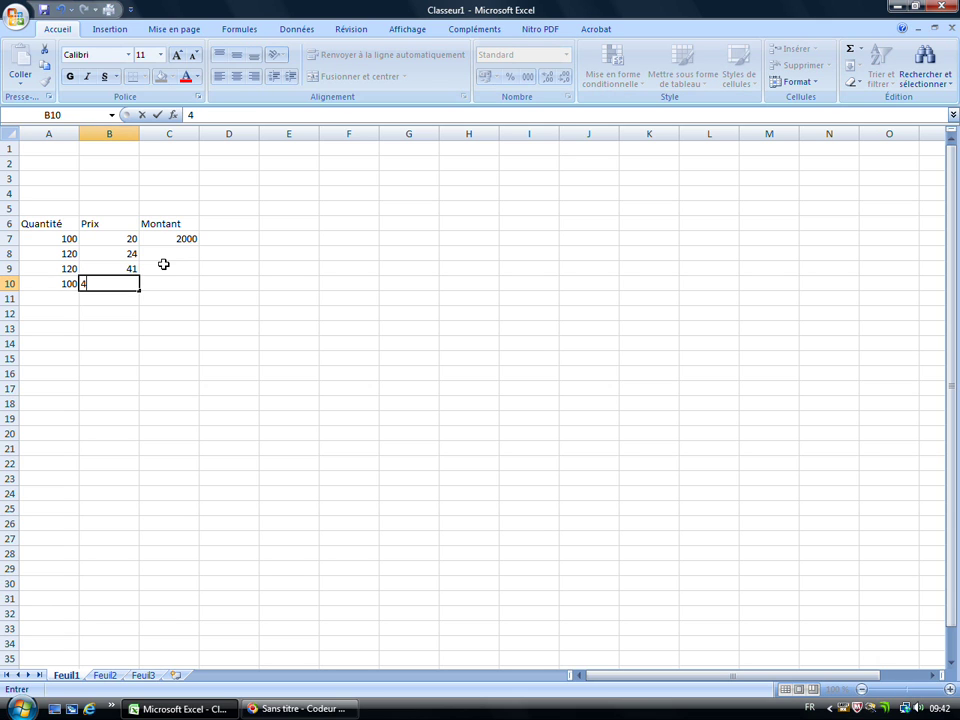
{"action": "type", "text": "8"}
{"action": "left_click", "coordinate": [175, 271]}
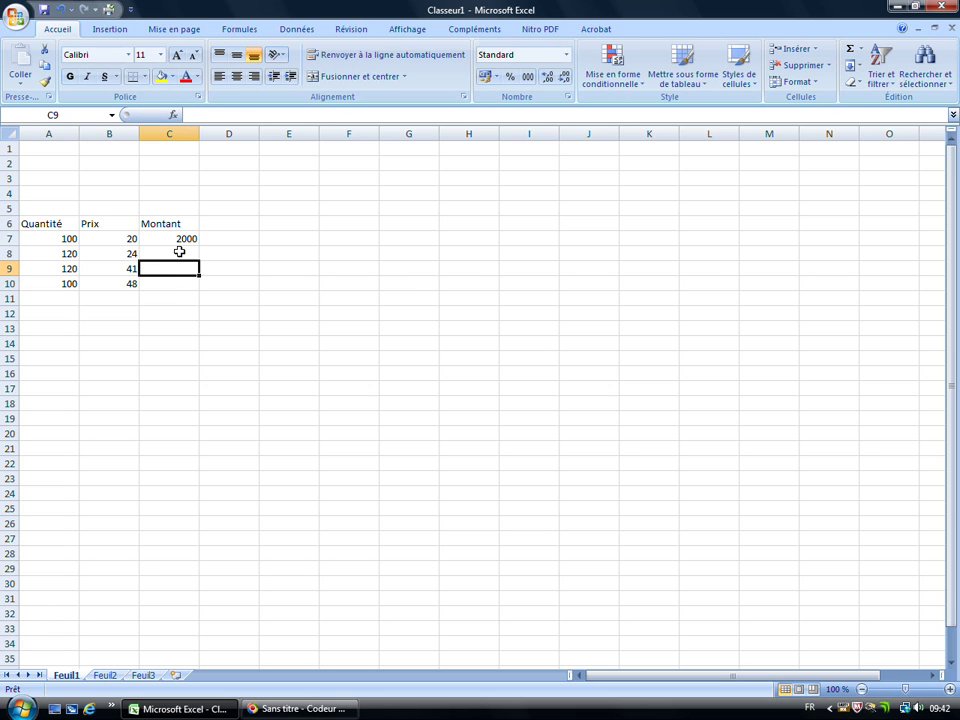
{"action": "left_click", "coordinate": [166, 252]}
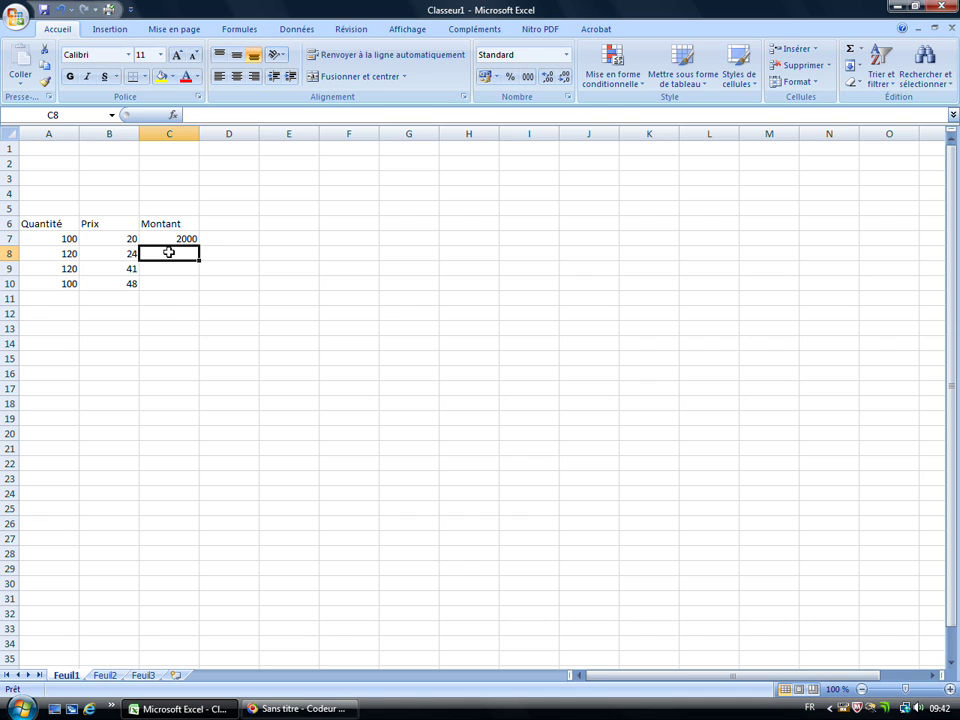
{"action": "type", "text": "="}
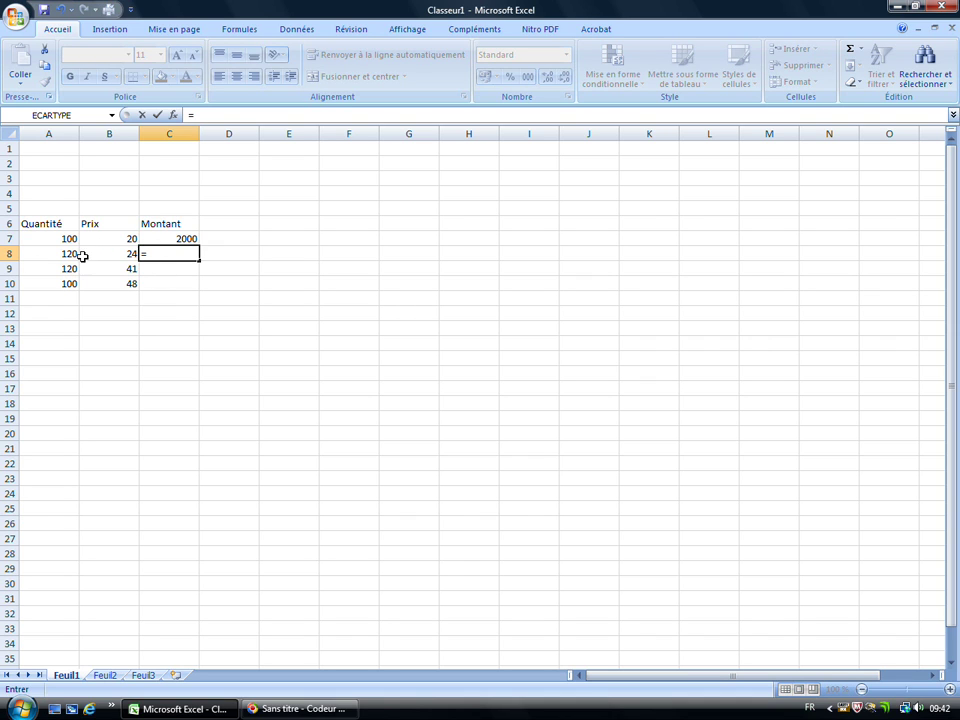
{"action": "key", "text": "Escape"}
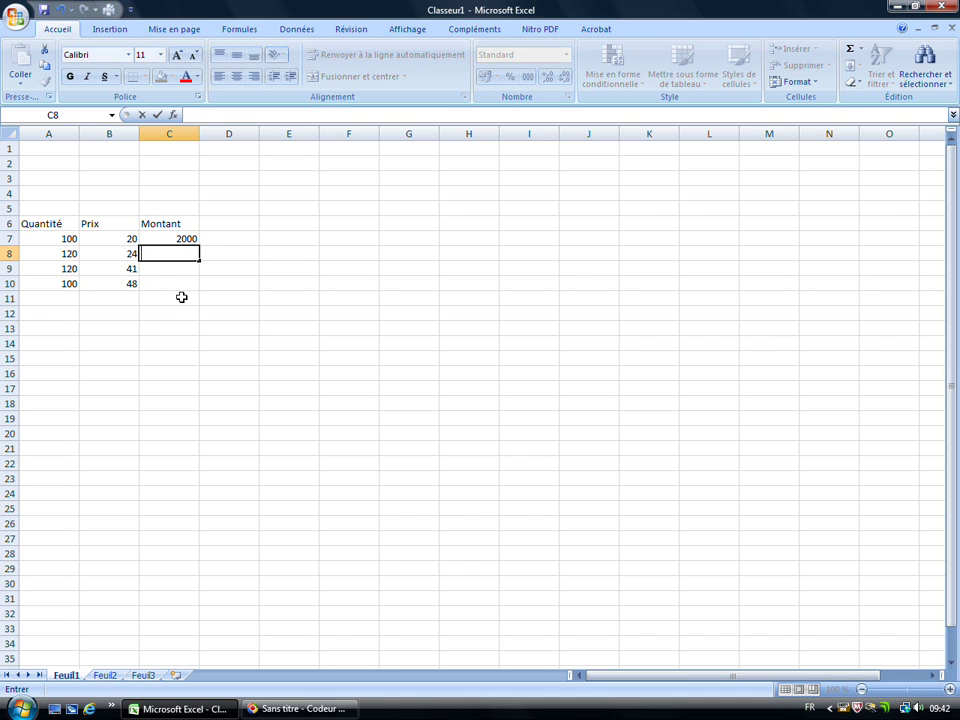
Copy the amount formula from C7, paste it into C8 and check the pasted formula
{"action": "left_click", "coordinate": [180, 238]}
{"action": "right_click", "coordinate": [176, 244]}
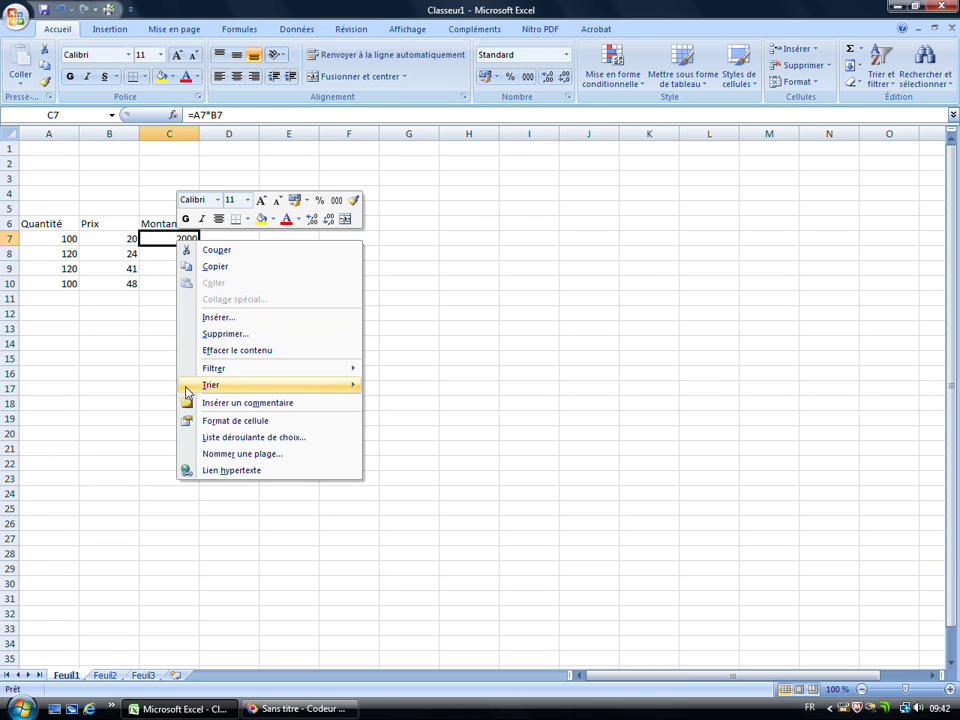
{"action": "left_click", "coordinate": [203, 268]}
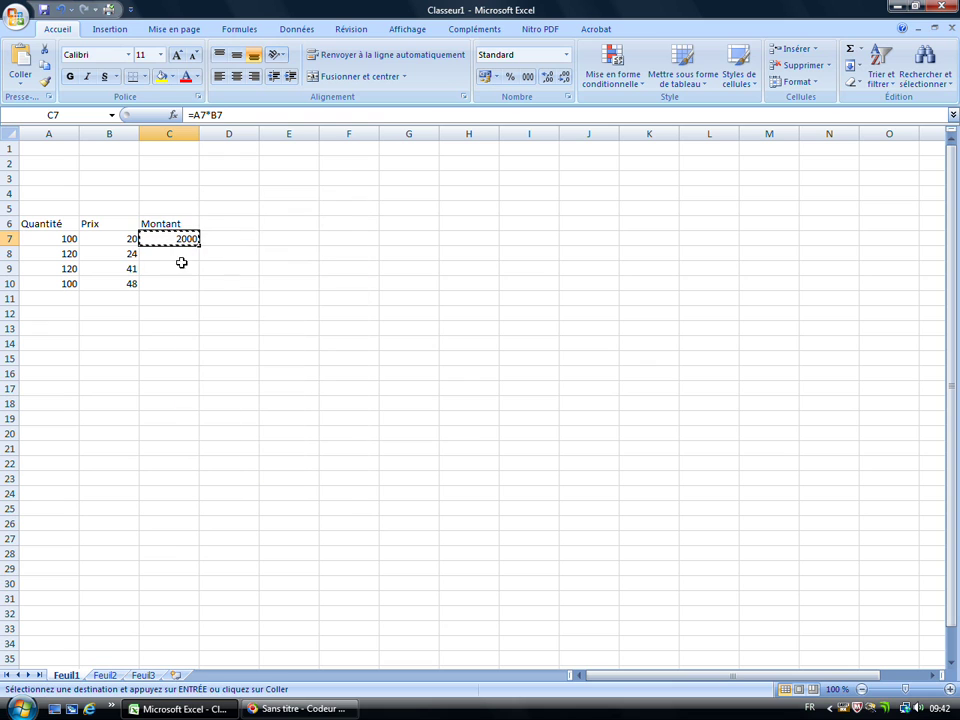
{"action": "left_click", "coordinate": [176, 255]}
{"action": "right_click", "coordinate": [176, 255]}
{"action": "left_click", "coordinate": [211, 300]}
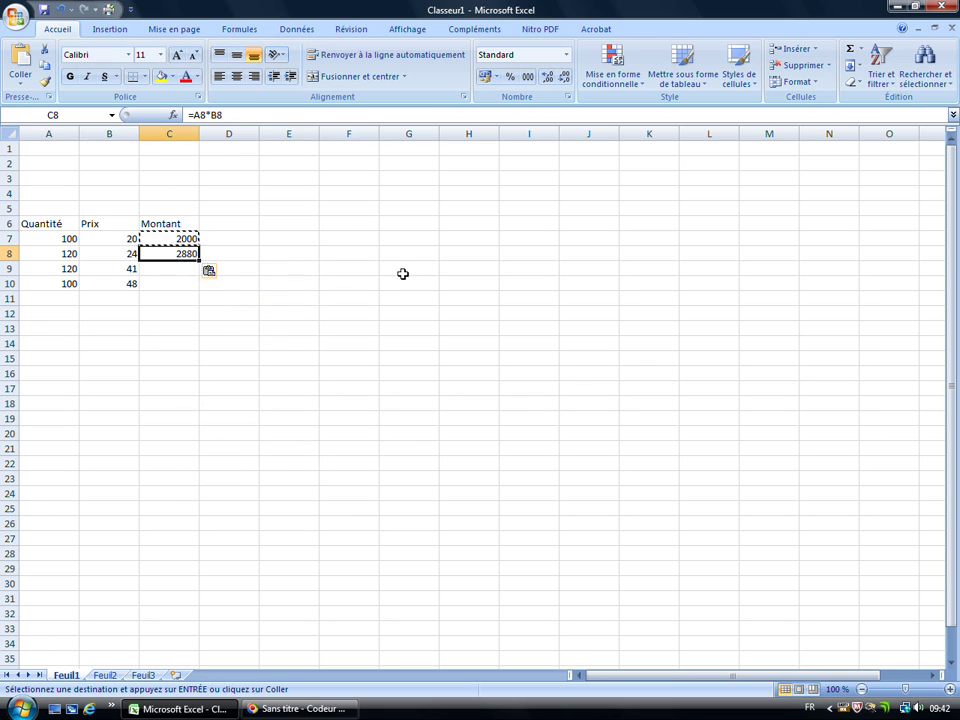
{"action": "left_click", "coordinate": [401, 270]}
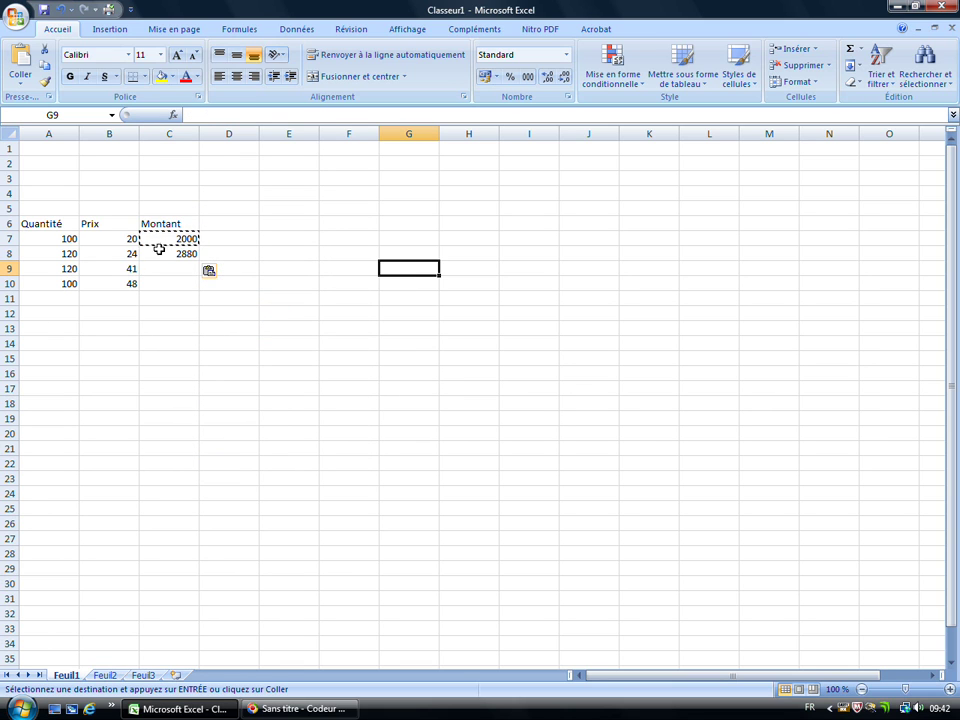
{"action": "left_click", "coordinate": [188, 255]}
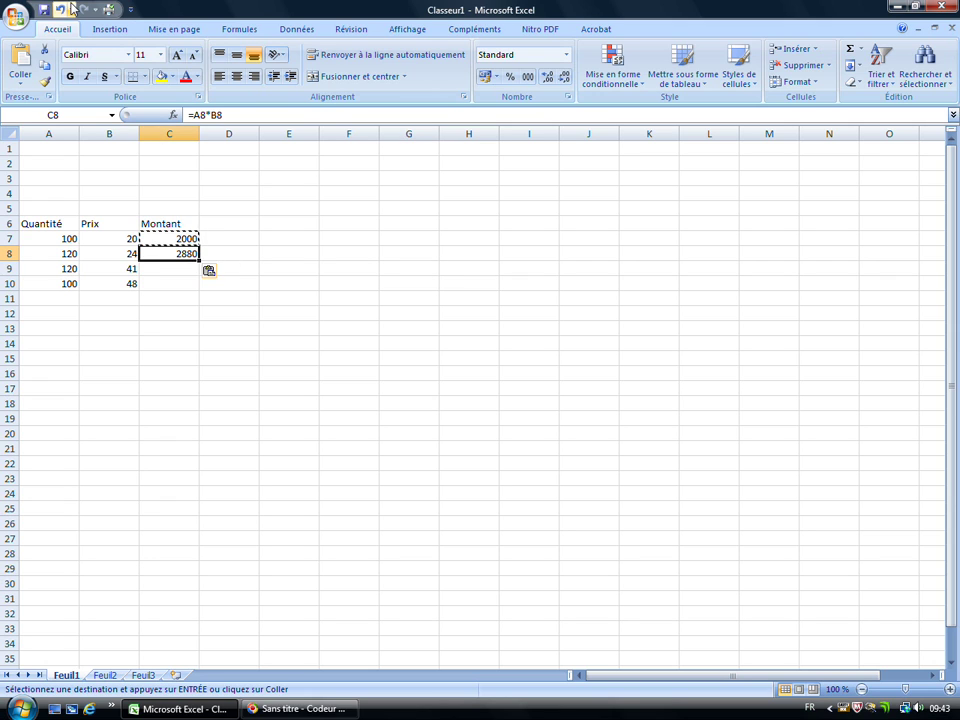
Clear the pasted formula from C8 and cancel the copy selection around C7
{"action": "key", "text": "Delete"}
{"action": "left_click", "coordinate": [208, 290]}
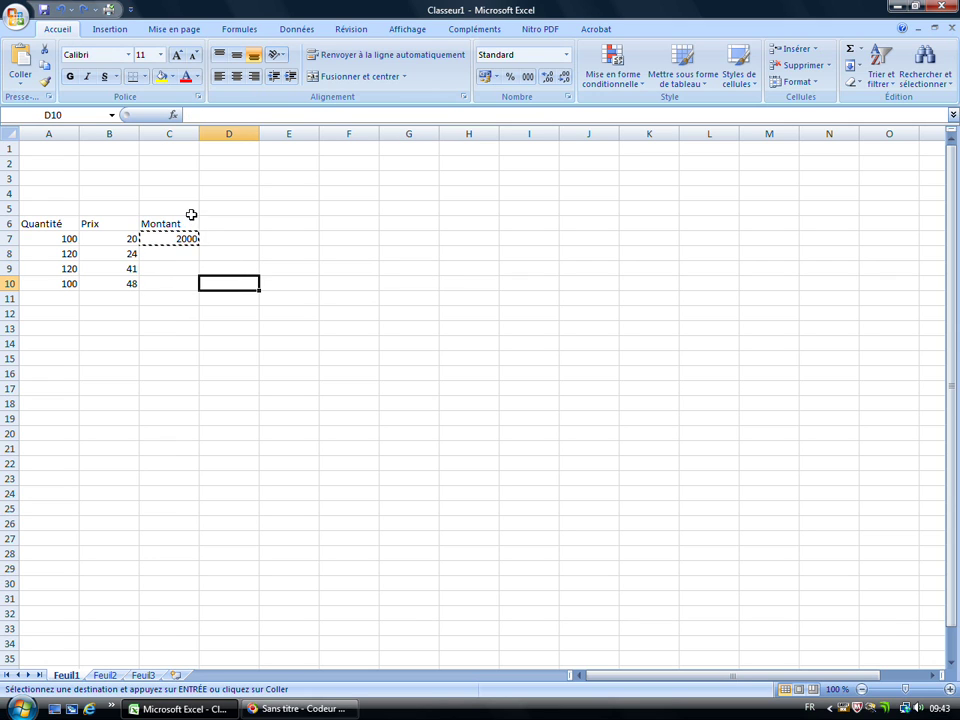
{"action": "left_click", "coordinate": [190, 210]}
{"action": "left_click", "coordinate": [185, 241]}
{"action": "key", "text": "Escape"}
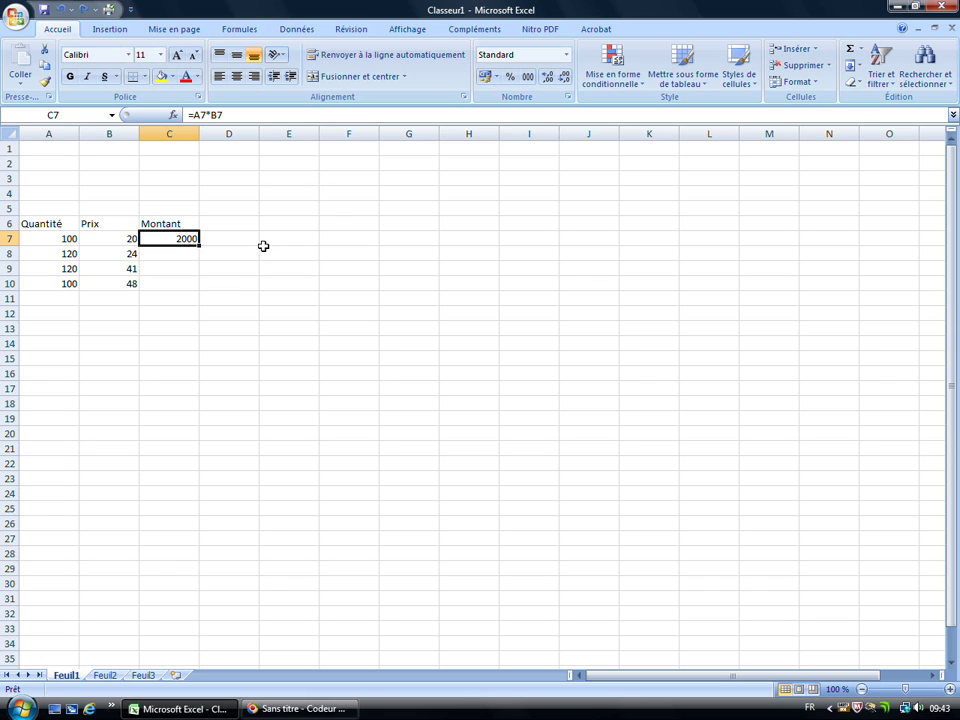
Fill the amount formula from C7 down through C10
{"action": "key", "text": "ctrl+plus"}
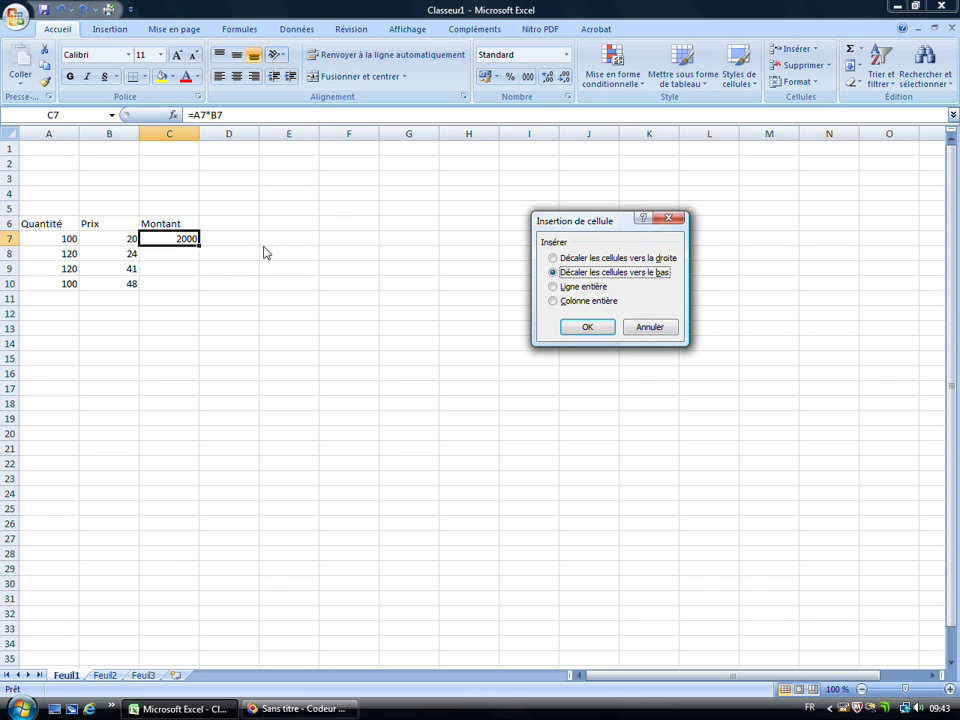
{"action": "left_click", "coordinate": [662, 331]}
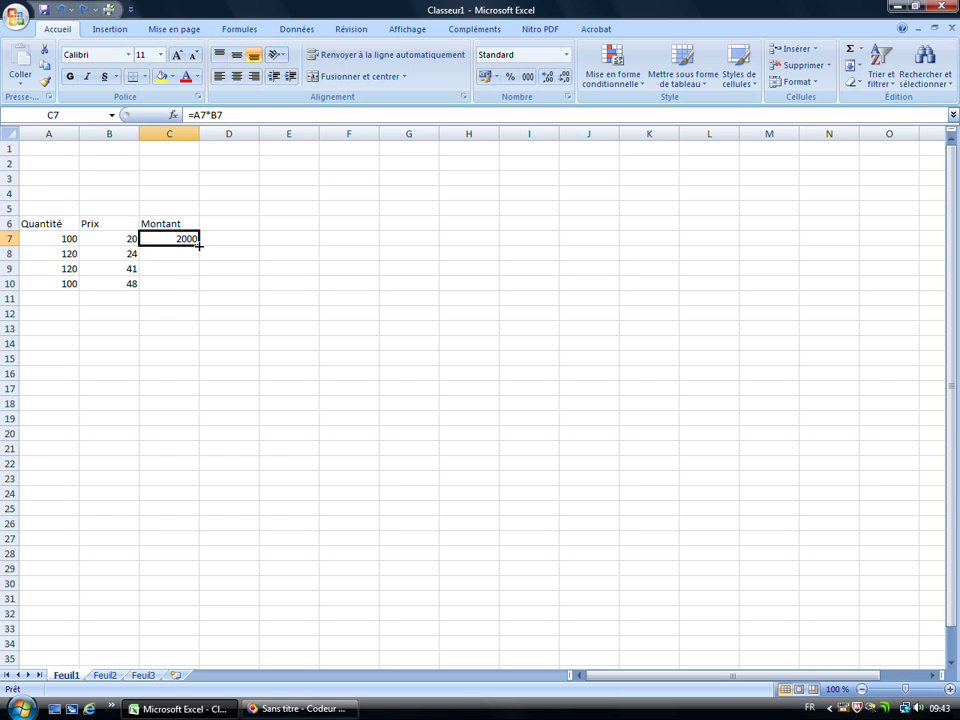
{"action": "left_click_drag", "start_coordinate": [199, 245], "coordinate": [201, 288]}
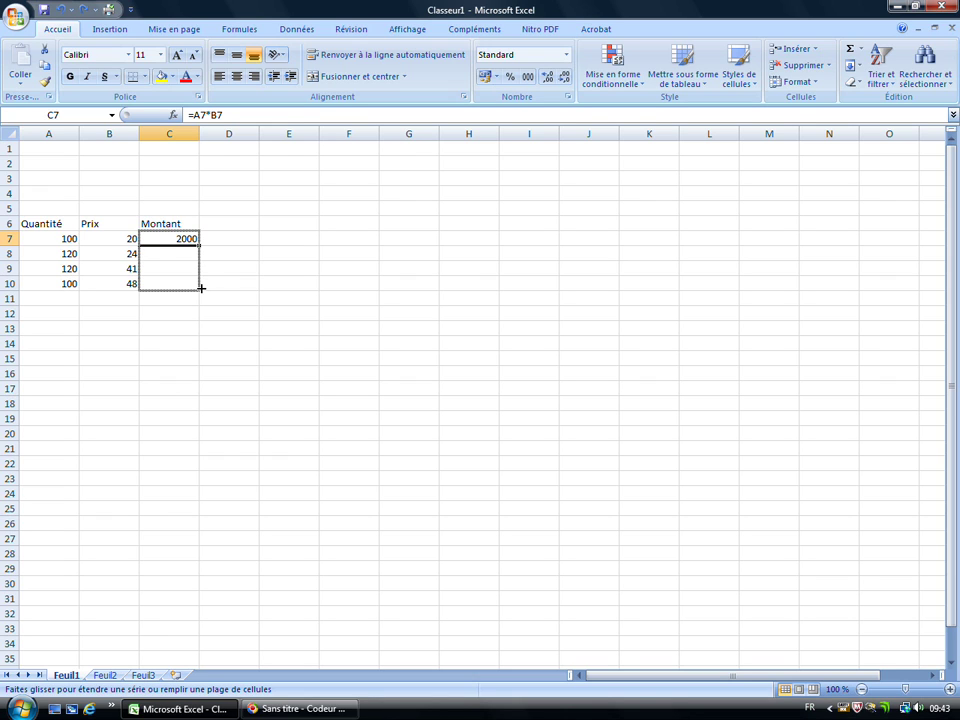
{"action": "left_click_drag", "start_coordinate": [200, 287], "coordinate": [200, 288]}
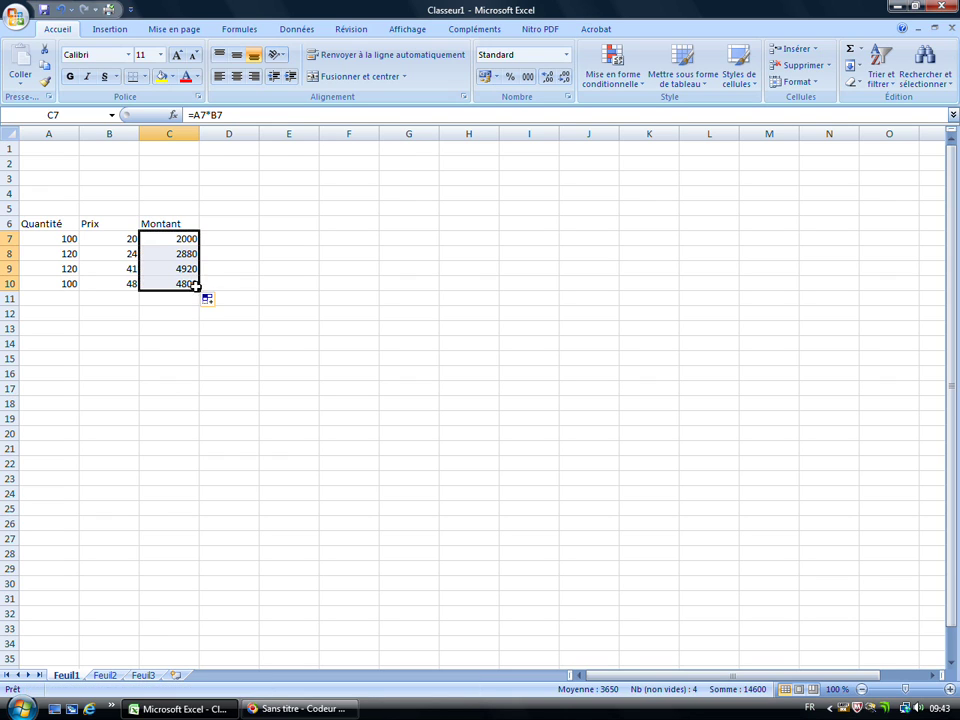
Try to fill the C7 formula across row 7 to E7, and undo the fill
{"action": "left_click", "coordinate": [188, 238]}
{"action": "left_click_drag", "start_coordinate": [199, 245], "coordinate": [306, 241]}
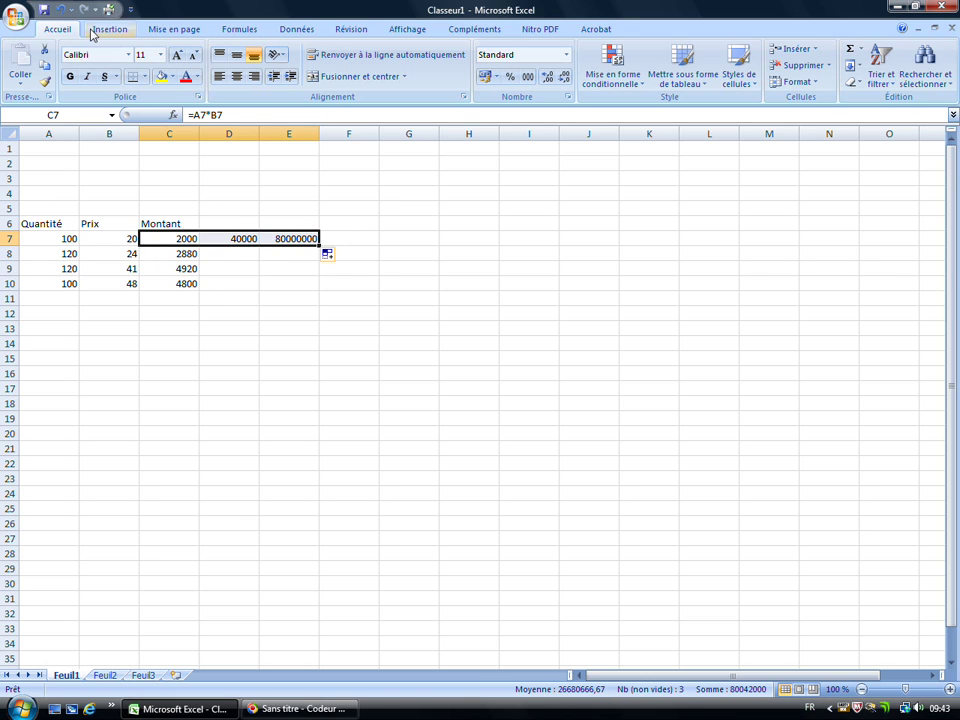
{"action": "left_click", "coordinate": [62, 12]}
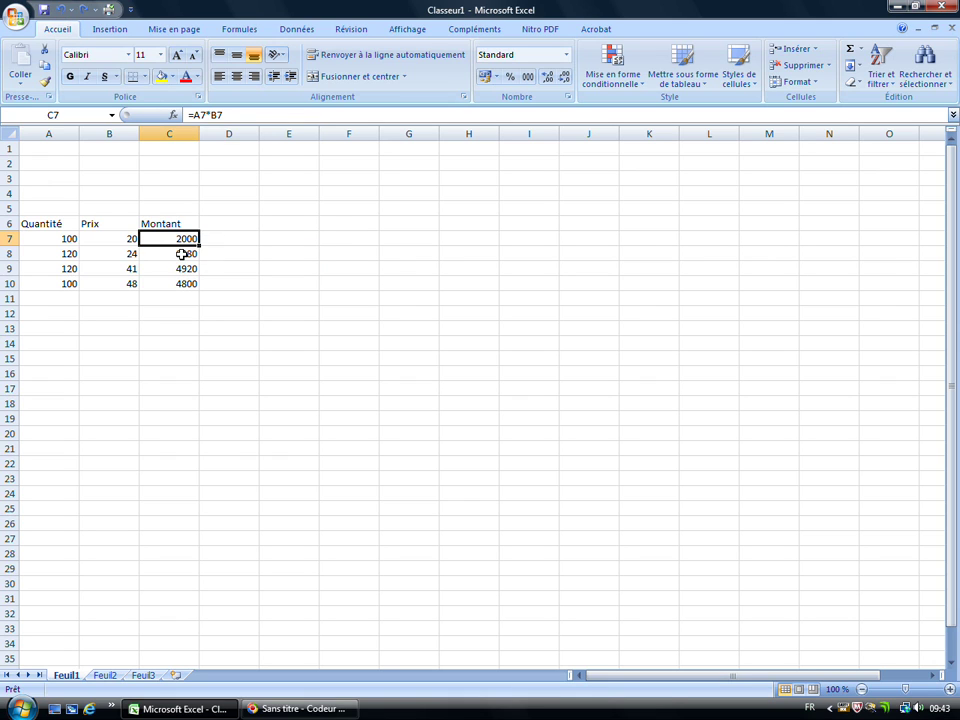
Check the cell references in the amount formulas of C8, C9 and C7
{"action": "left_click", "coordinate": [182, 253]}
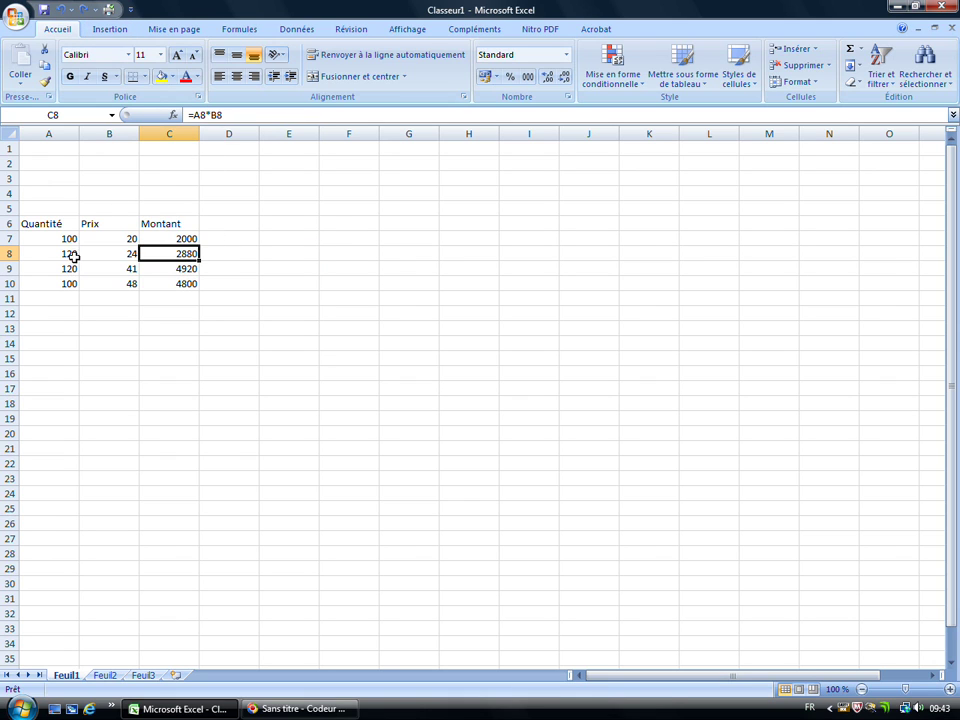
{"action": "left_click", "coordinate": [167, 268]}
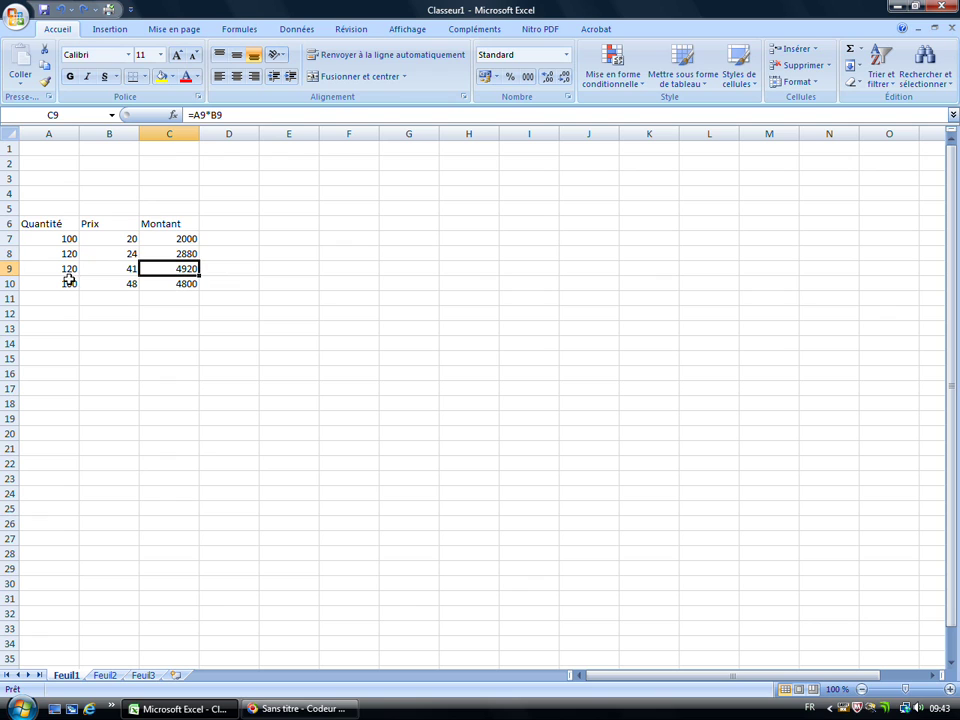
{"action": "left_click", "coordinate": [311, 328]}
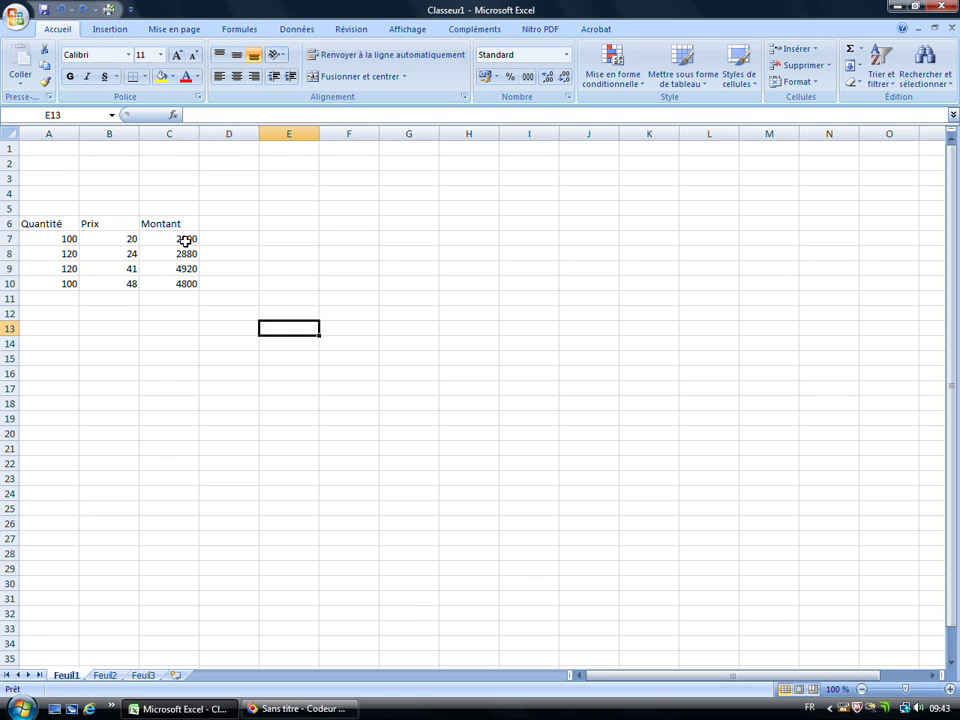
{"action": "left_click", "coordinate": [186, 240]}
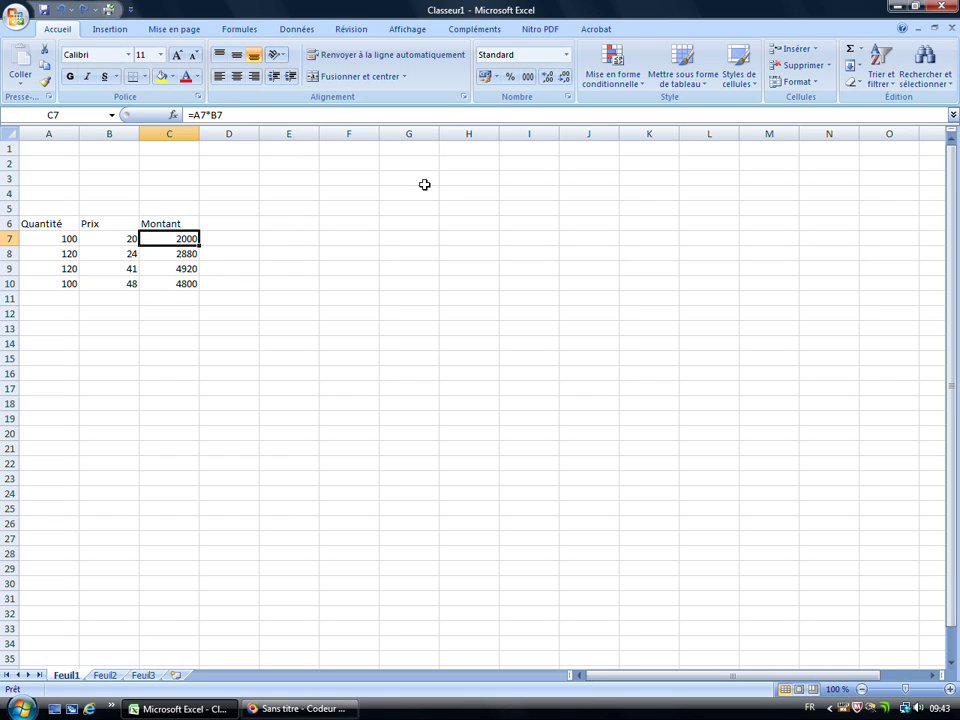
{"action": "left_click", "coordinate": [155, 348]}
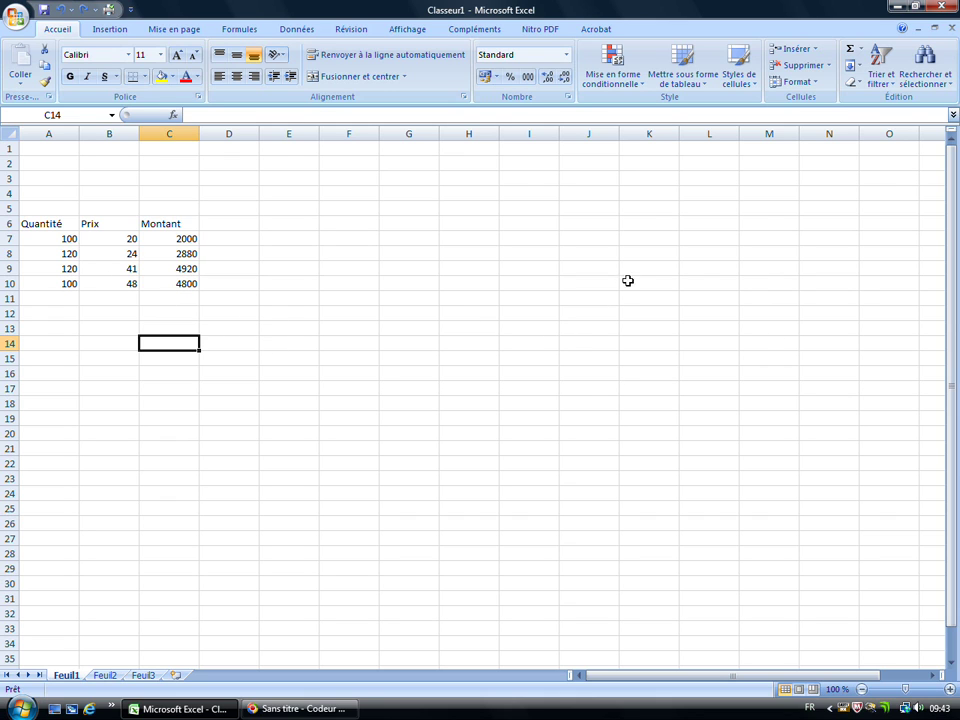
{"action": "mouse_move", "coordinate": [955, 330]}
{"action": "left_mouse_down"}
{"action": "mouse_move", "coordinate": [957, 428]}
{"action": "mouse_move", "coordinate": [956, 340]}
{"action": "left_mouse_up"}
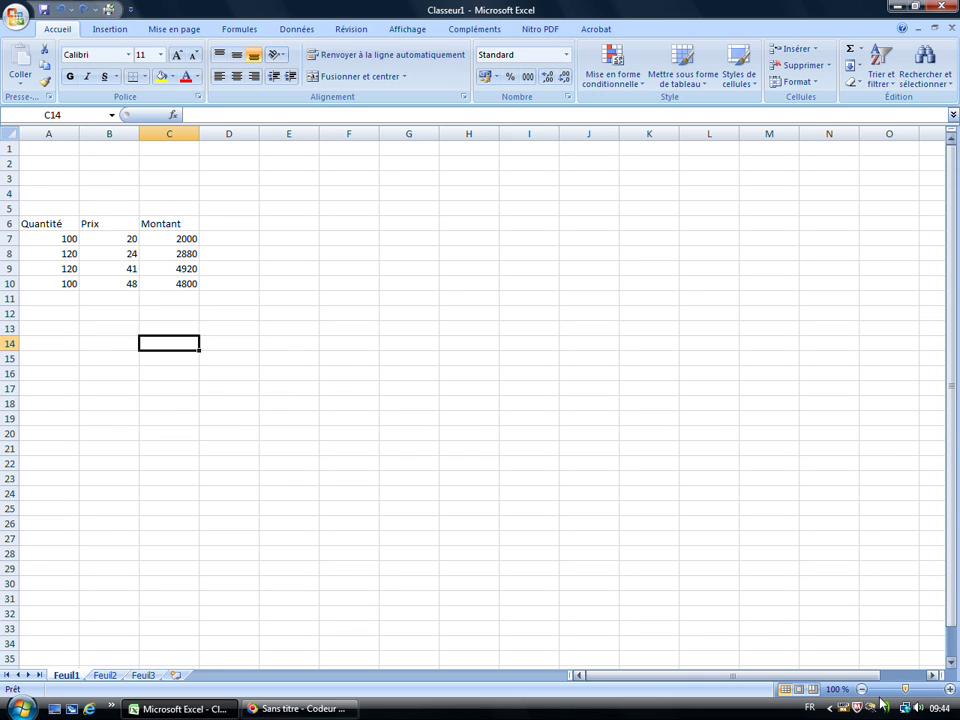
{"action": "left_click_drag", "start_coordinate": [881, 676], "coordinate": [800, 675]}
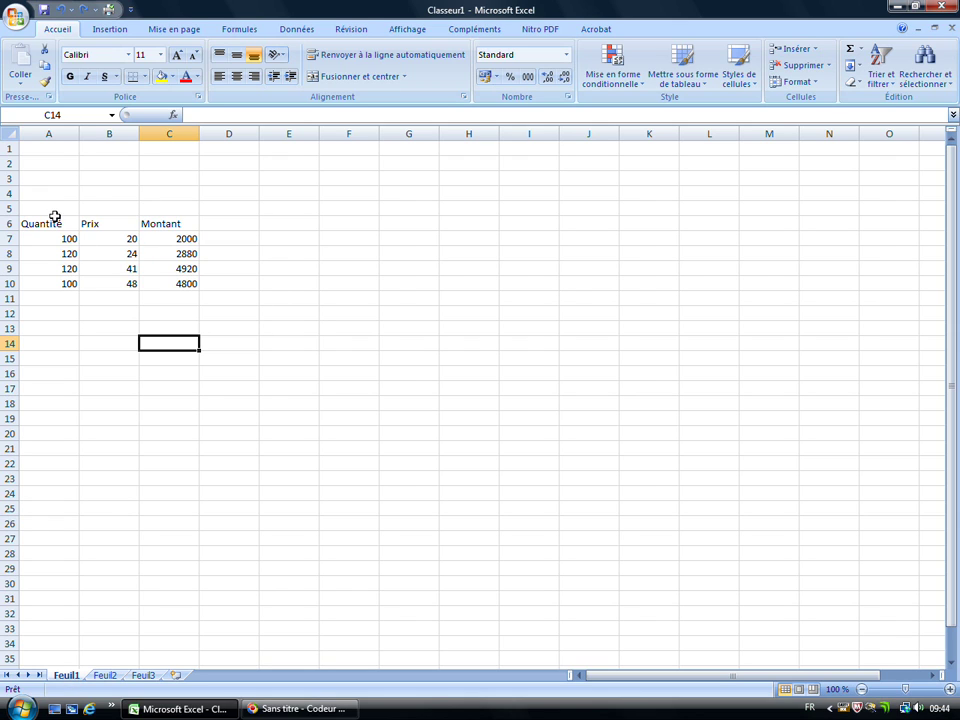
Rename the Feuil1 sheet as Calcul montant
{"action": "right_click", "coordinate": [68, 680]}
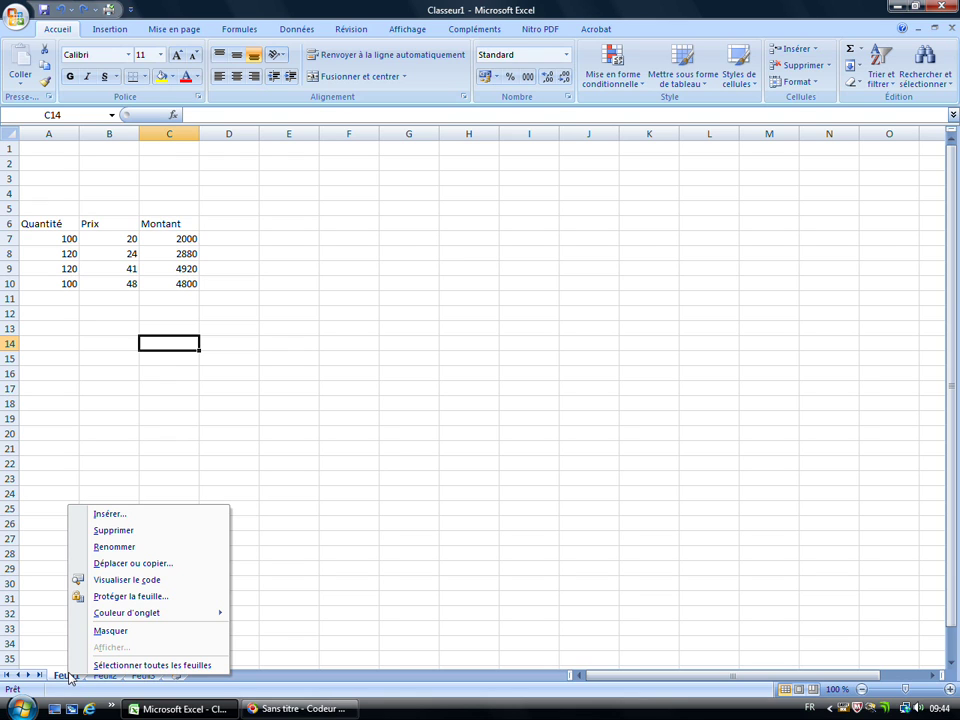
{"action": "left_click", "coordinate": [178, 548]}
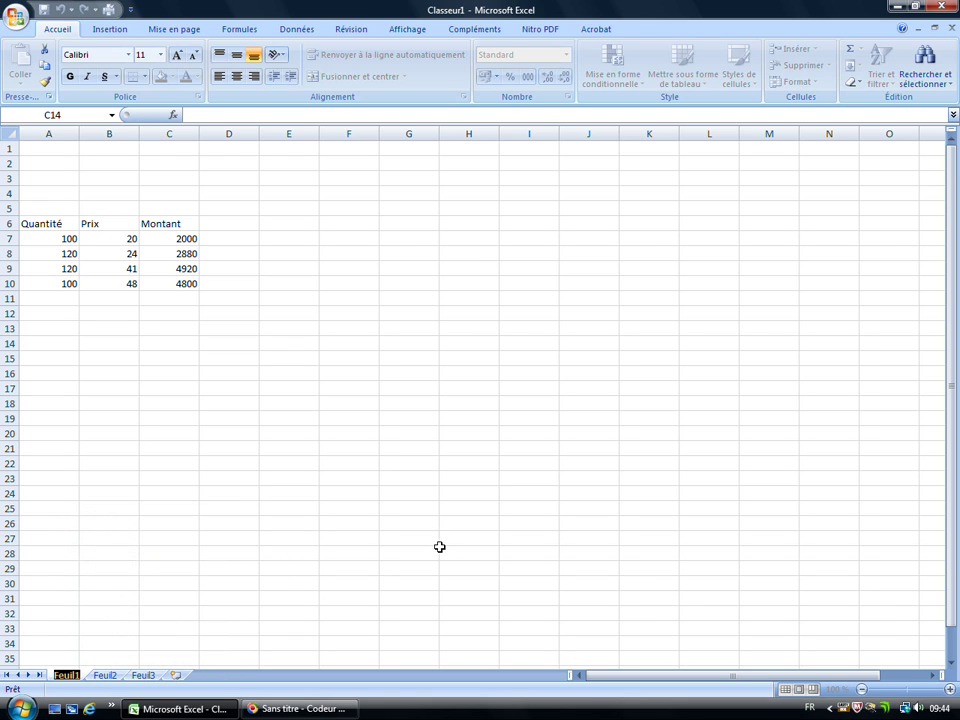
{"action": "type", "text": "Cal"}
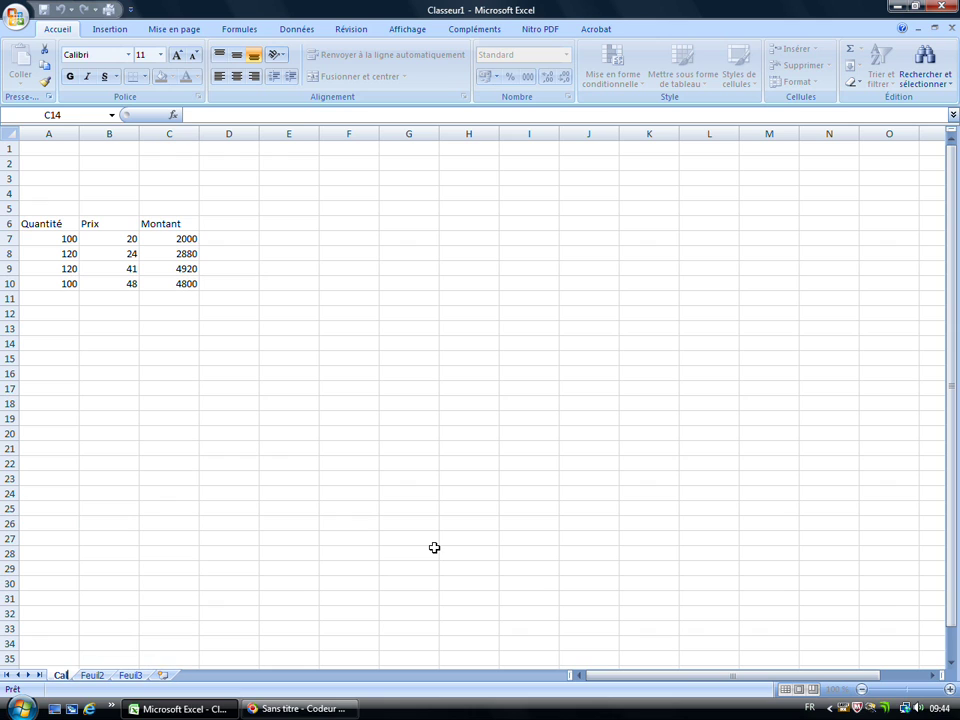
{"action": "type", "text": "cul montant"}
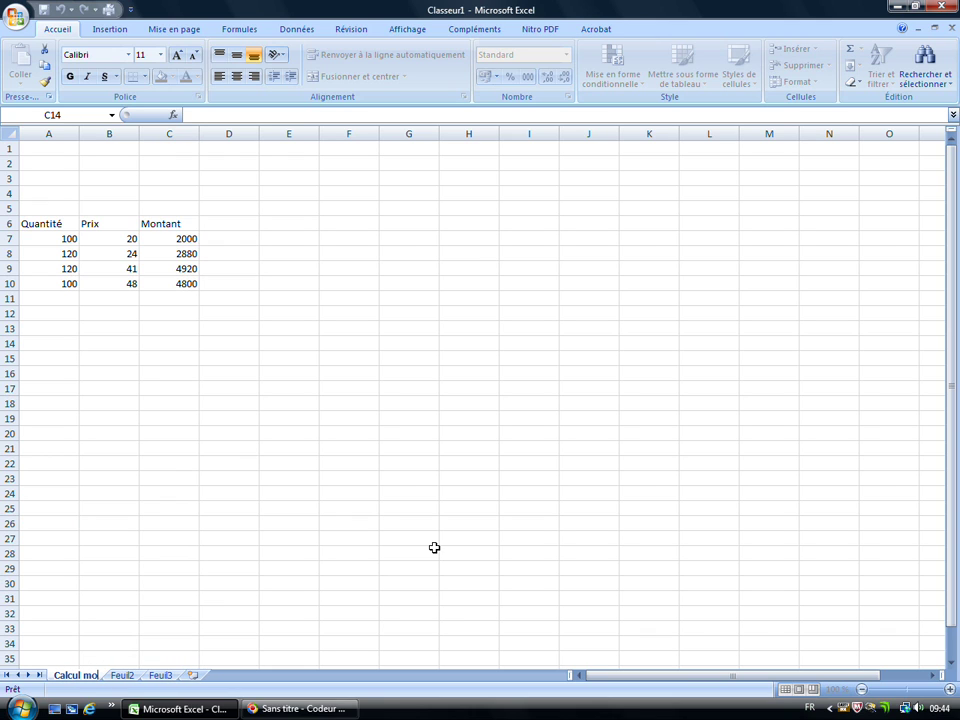
{"action": "left_click", "coordinate": [113, 496]}
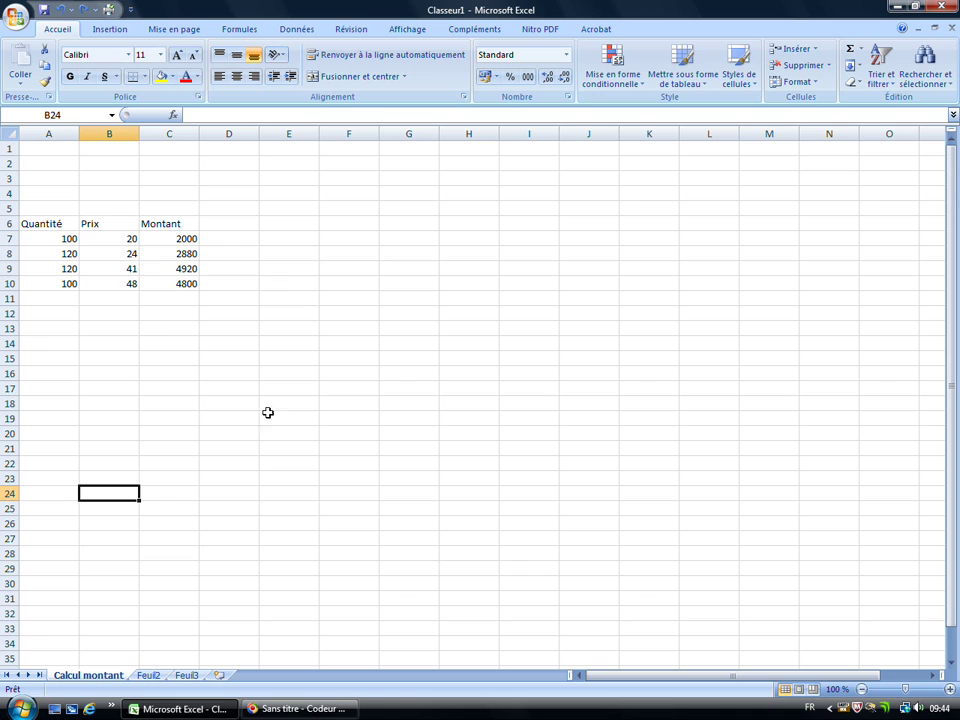
Review the available Save As formats and open the save dialog for a standard Excel workbook
{"action": "left_click", "coordinate": [17, 16]}
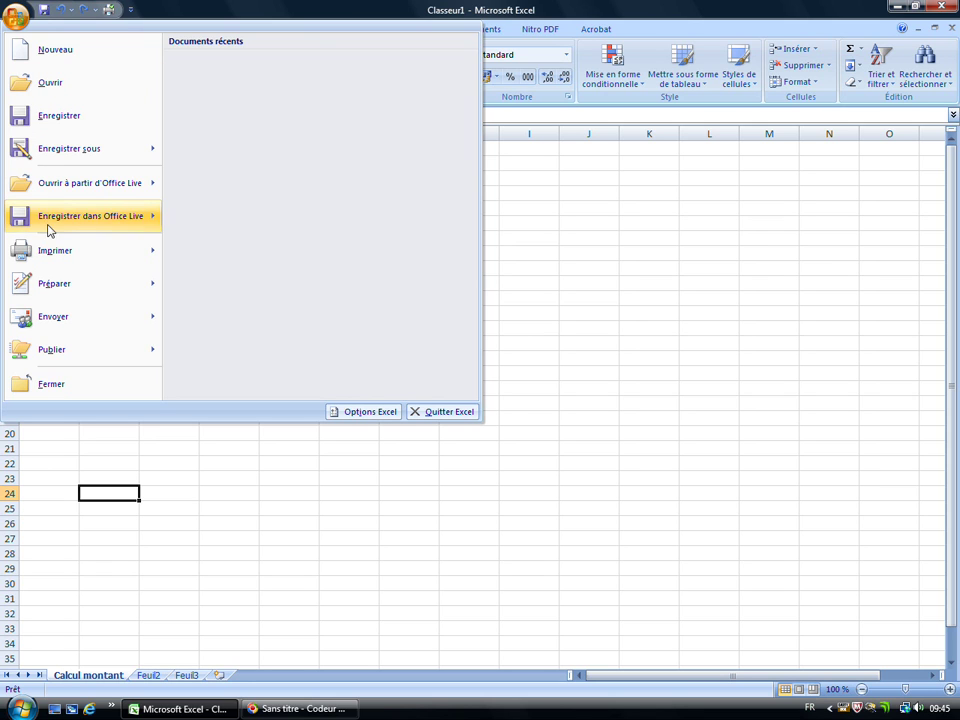
{"action": "mouse_move", "coordinate": [142, 194]}
{"action": "mouse_move", "coordinate": [111, 152]}
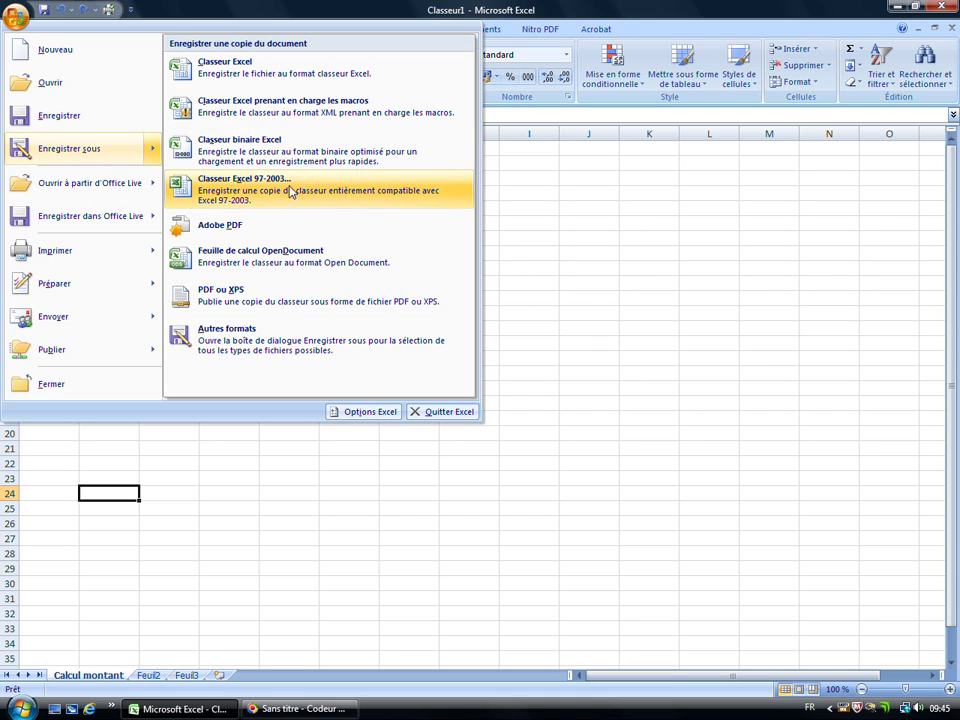
{"action": "left_click", "coordinate": [240, 73]}
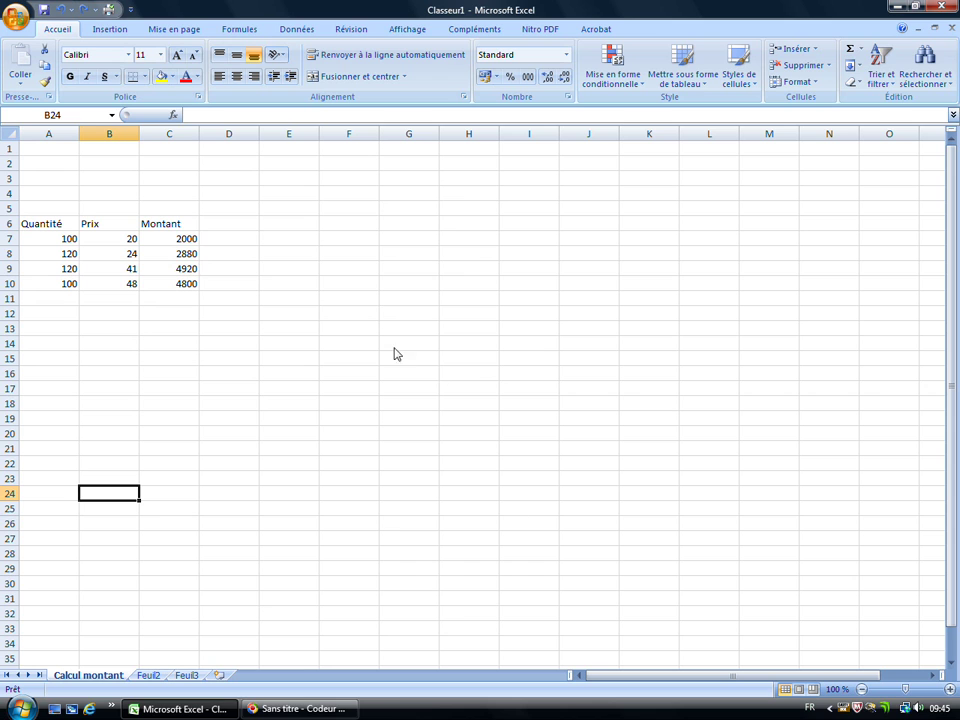
{"action": "key", "text": "ctrl+s"}
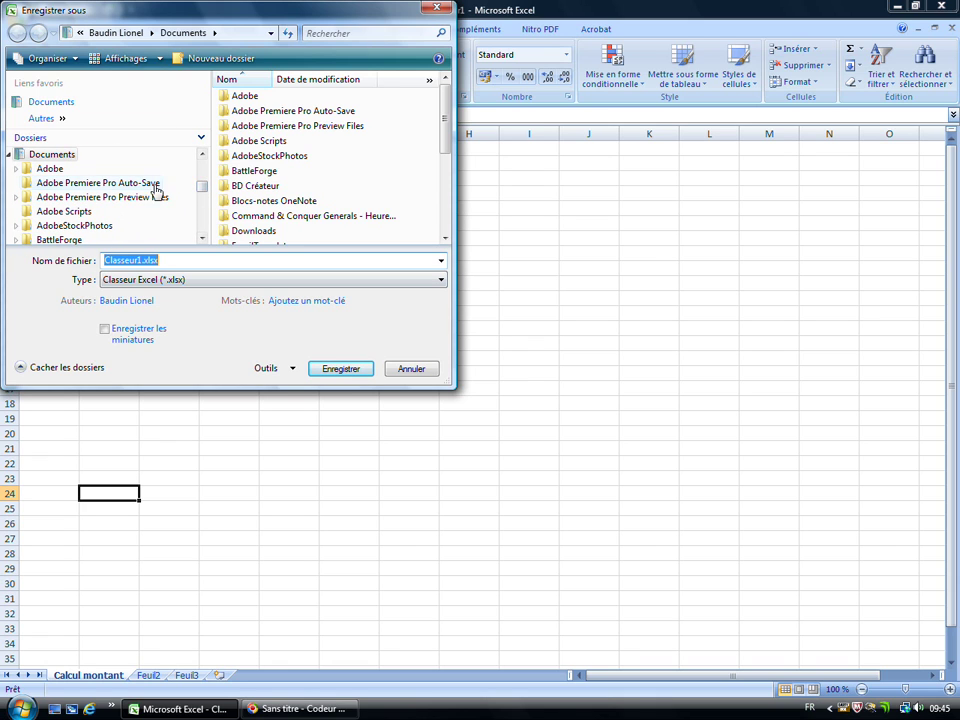
Look through the destination folders and the list of file types, and close the save dialog without saving
{"action": "scroll", "coordinate": [201, 199], "scroll_direction": "down", "scroll_amount": 10}
{"action": "scroll", "coordinate": [201, 214], "scroll_direction": "down", "scroll_amount": 2}
{"action": "scroll", "coordinate": [201, 214], "scroll_direction": "up", "scroll_amount": 1}
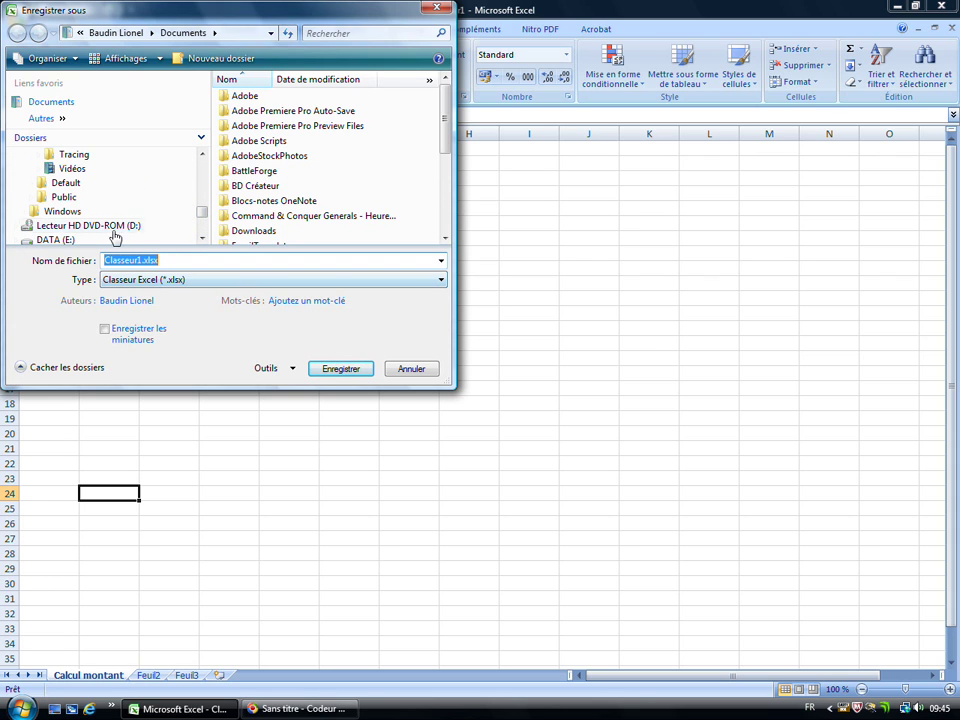
{"action": "left_click", "coordinate": [440, 280]}
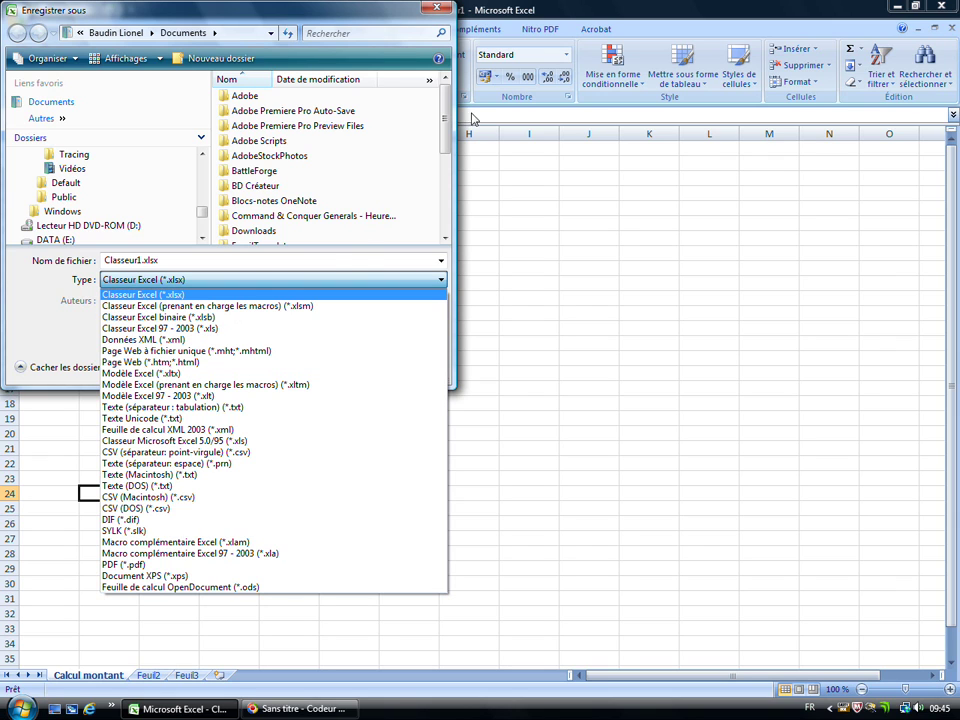
{"action": "left_click", "coordinate": [445, 12]}
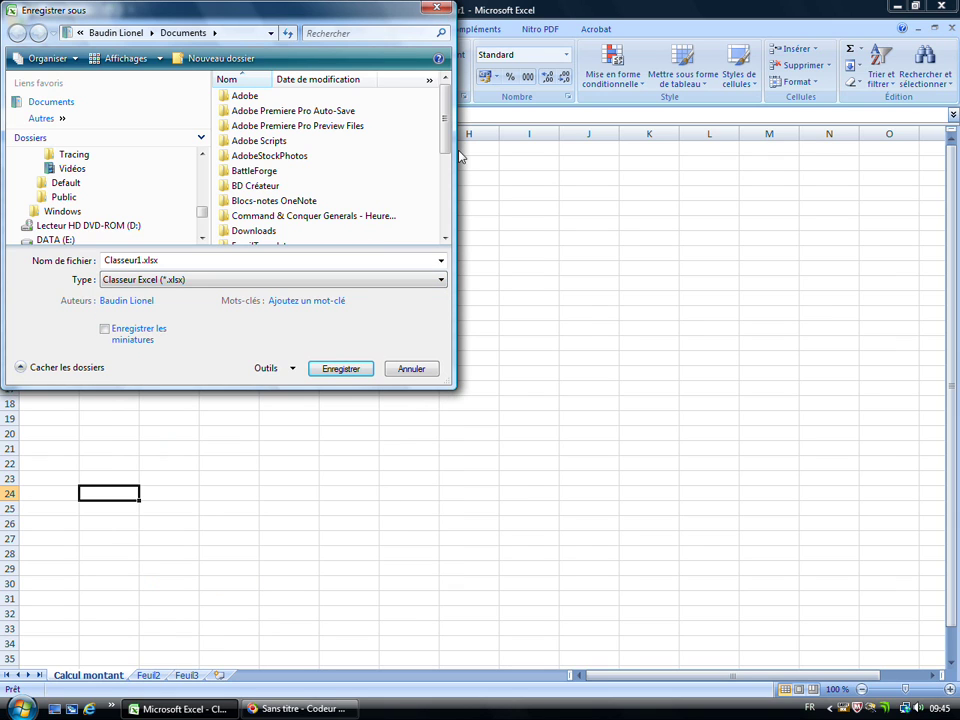
{"action": "left_click", "coordinate": [406, 367]}
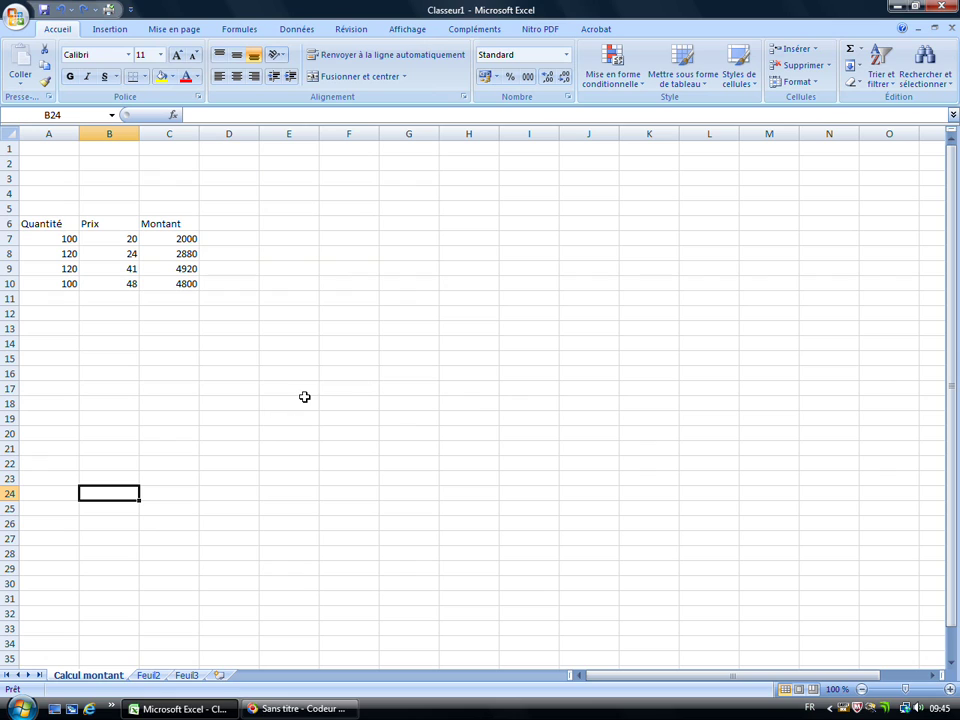